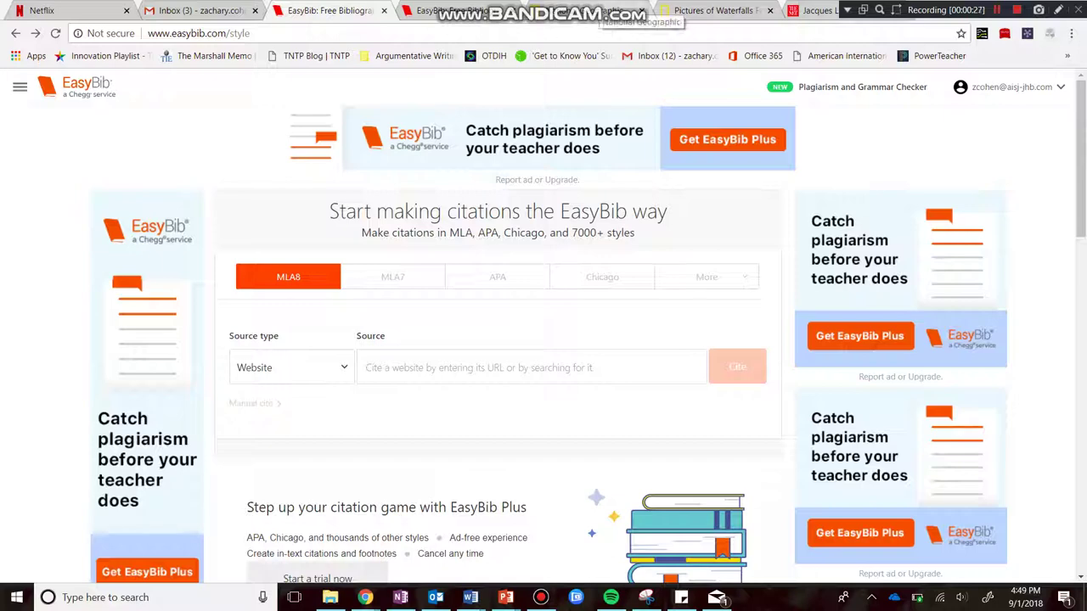
# Step: Open National Geographic's waterfall picture gallery and show its first photo, Kirkjufellsfoss, Iceland, in the full photo viewer
pyautogui.click(607, 10)
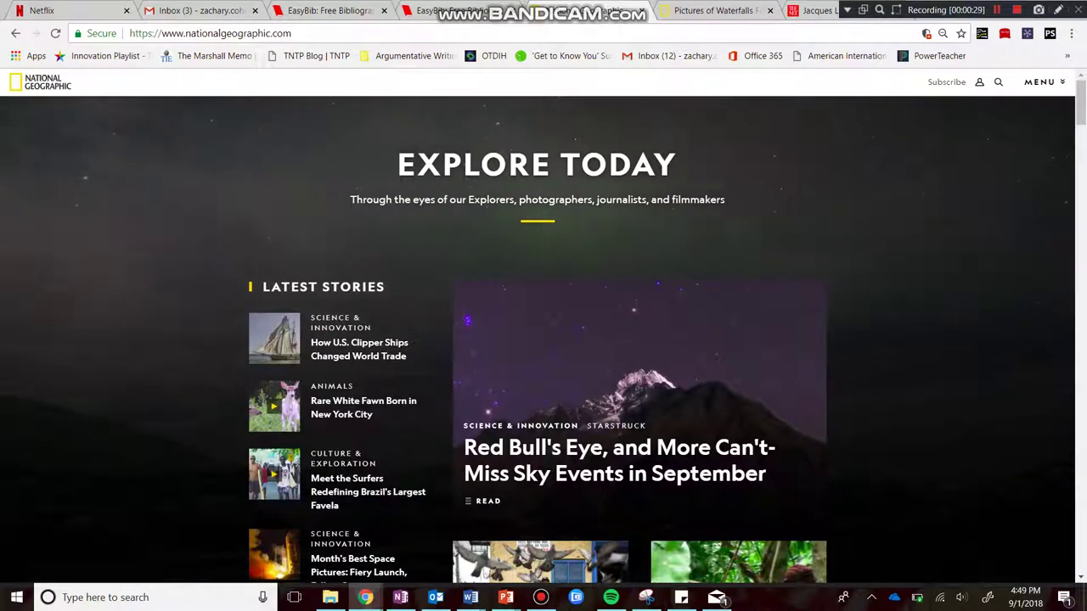
pyautogui.click(642, 12)
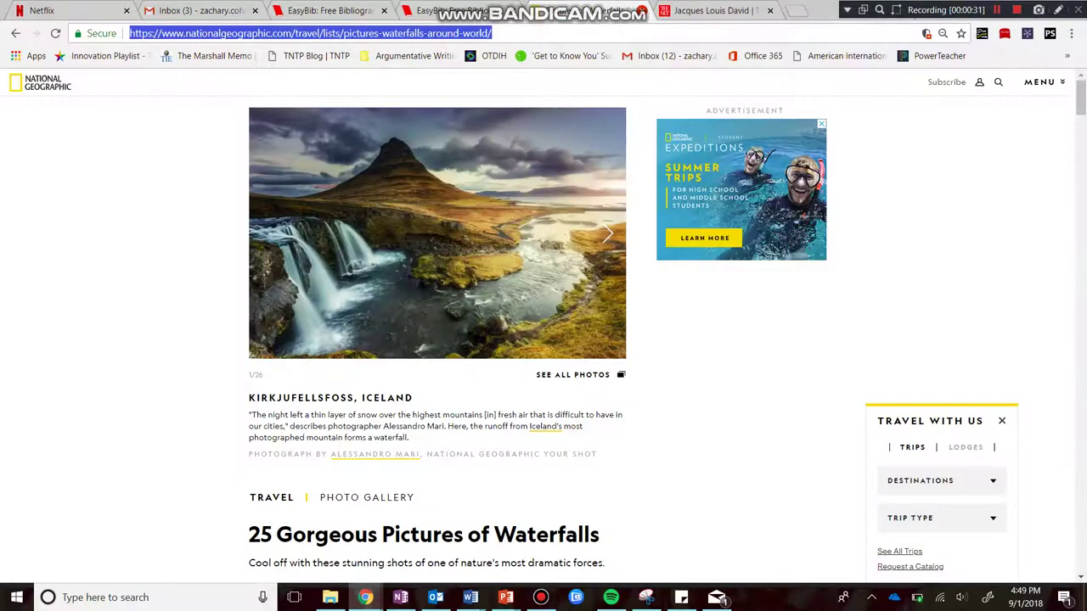
pyautogui.click(603, 225)
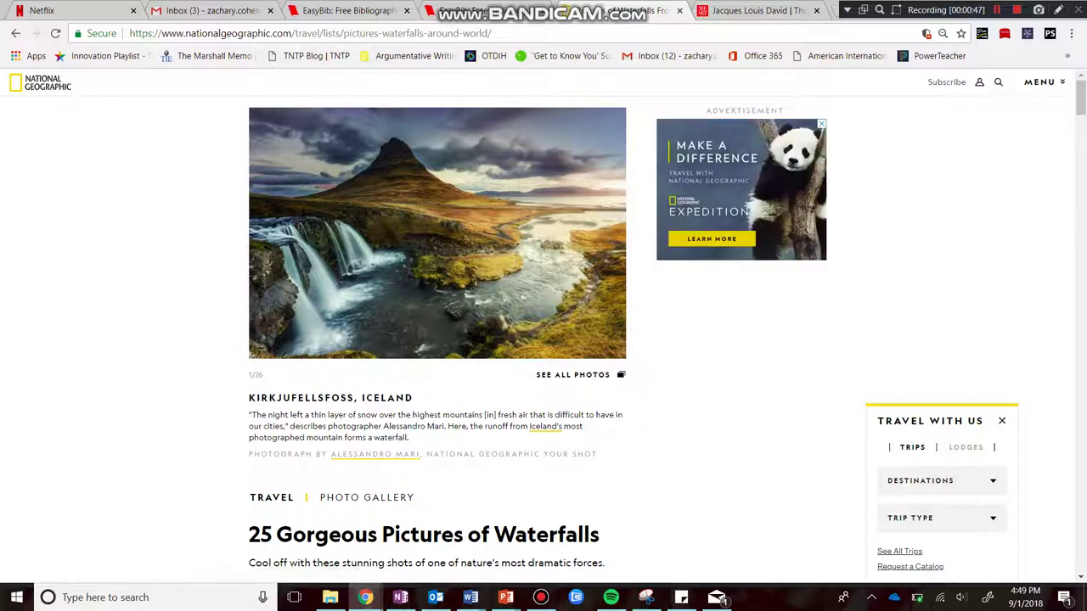
pyautogui.click(578, 374)
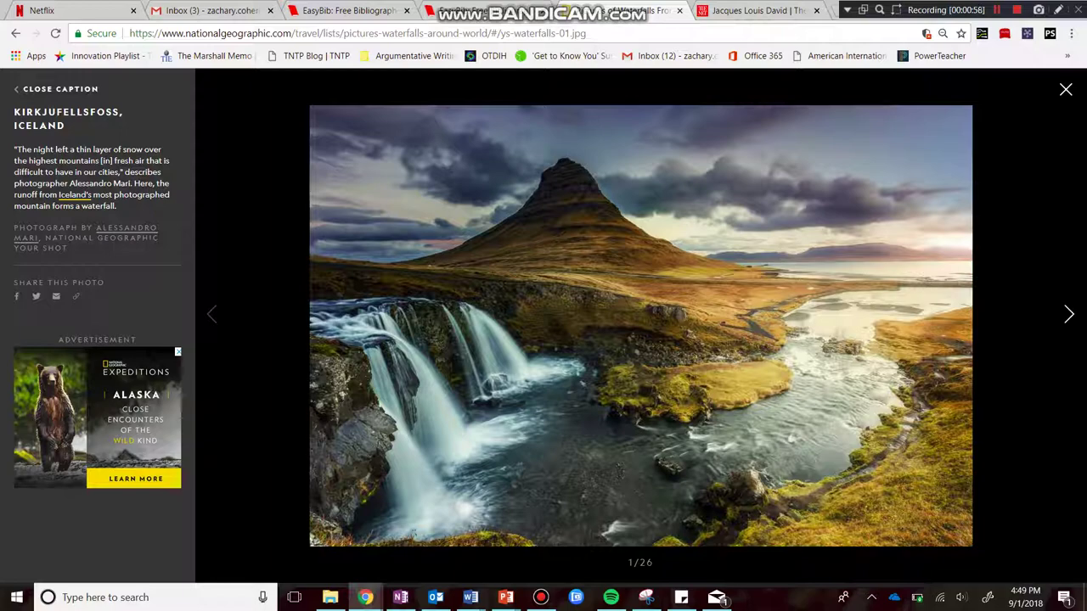
# Step: Switch to EasyBib and start an MLA8 citation with source type Photo, found on a website
pyautogui.click(348, 11)
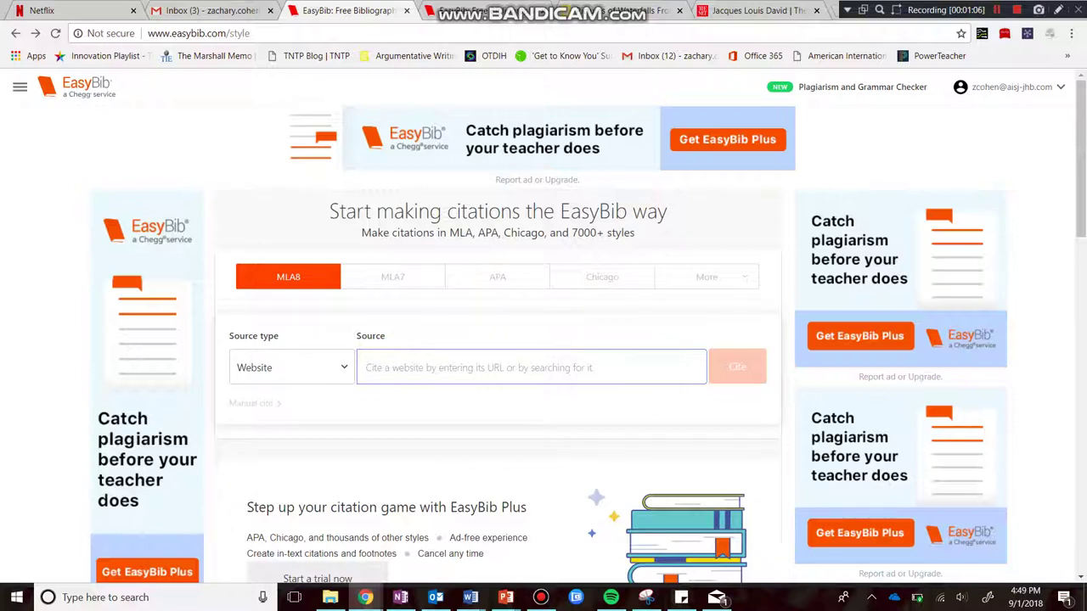
pyautogui.click(291, 367)
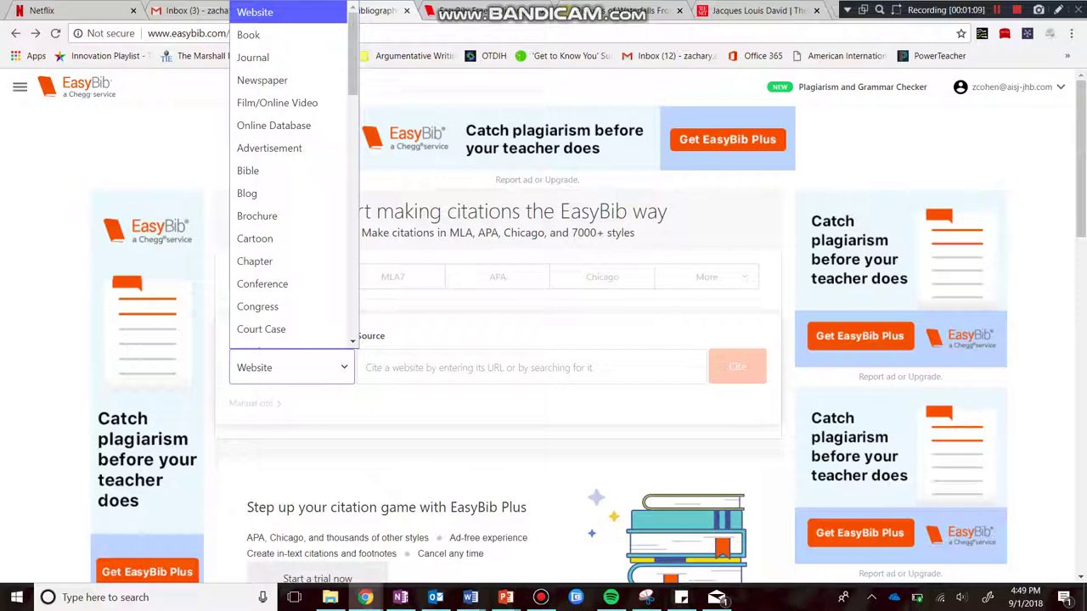
pyautogui.scroll(-1, 280, 220)
pyautogui.scroll(-5, 280, 220)
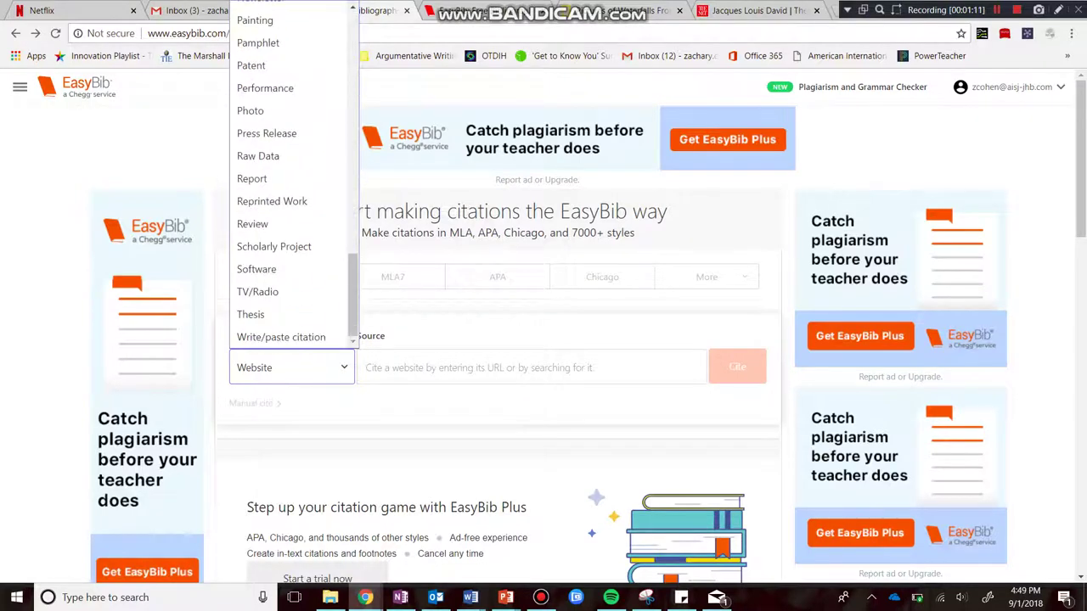
pyautogui.scroll(2, 263, 221)
pyautogui.click(255, 243)
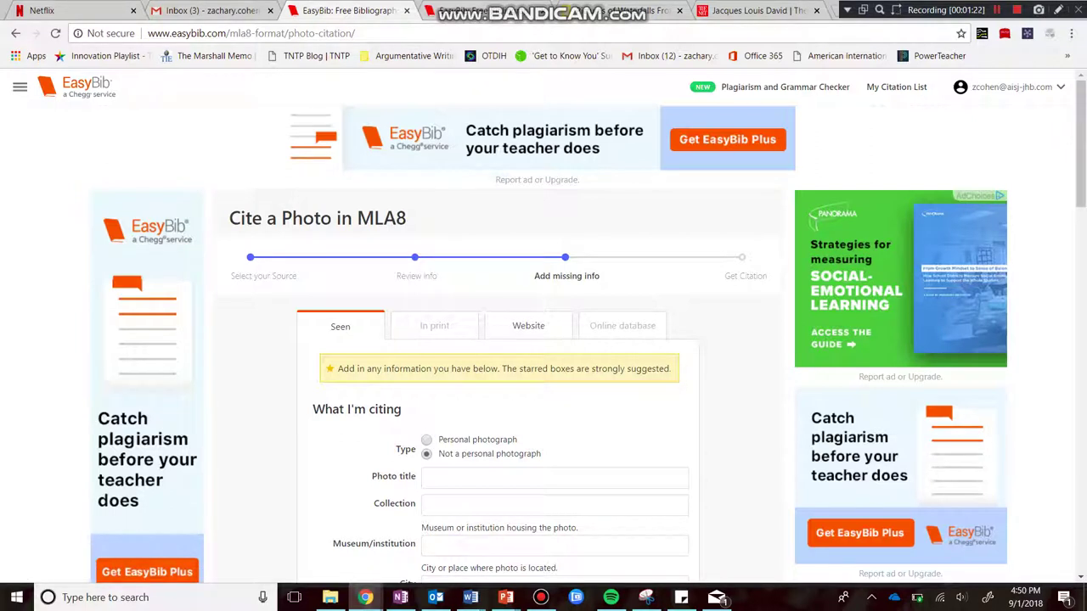
pyautogui.click(528, 326)
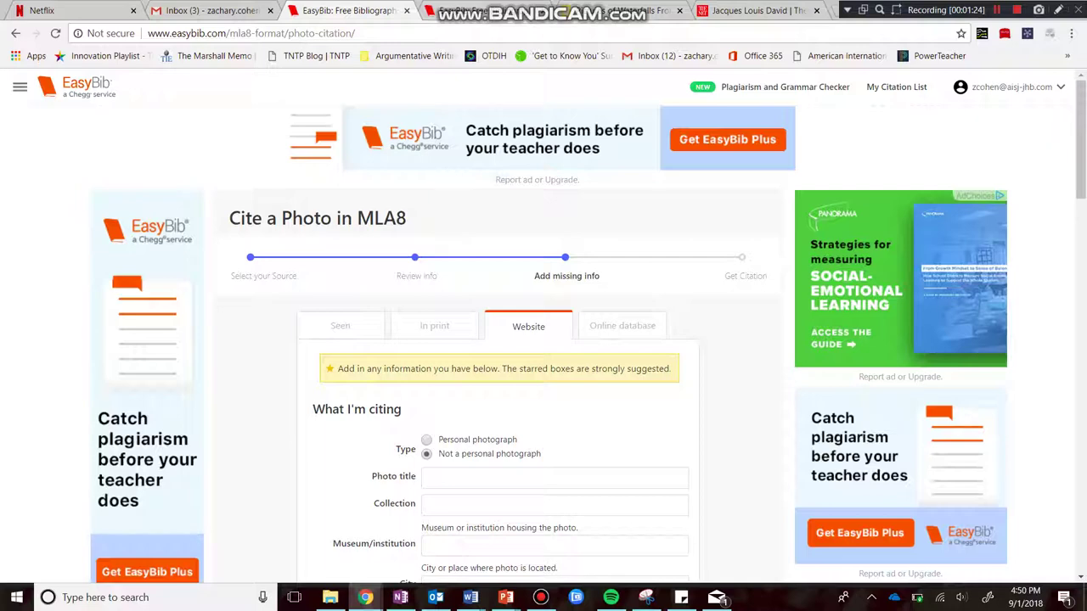
# Step: Copy the photo's title from the National Geographic caption into the citation's photo title as "KIRKJUFELLSFOSS, ICELAND"
pyautogui.scroll(-4, 543, 340)
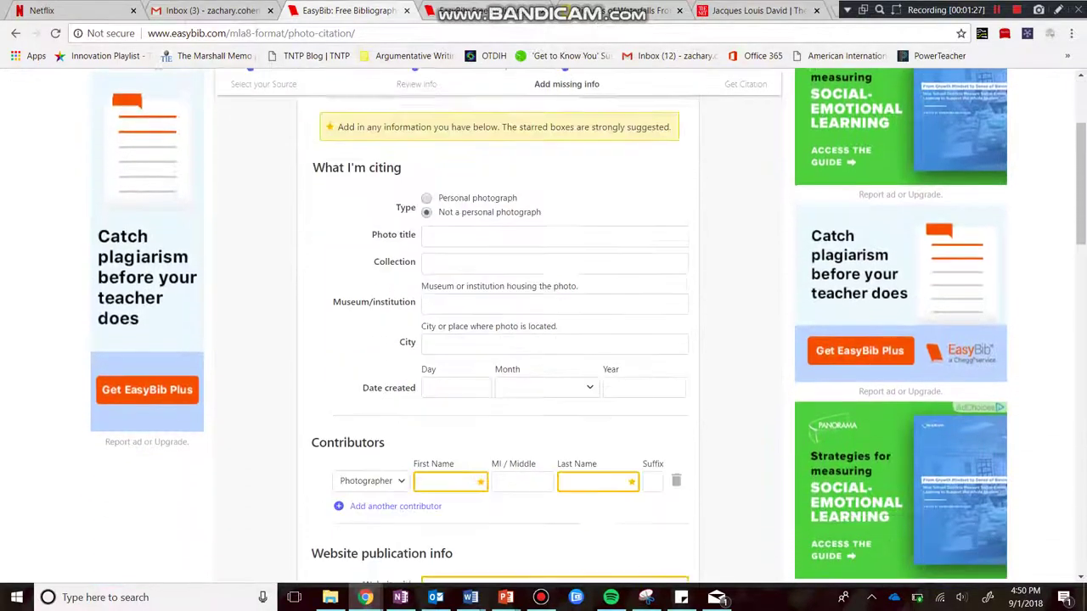
pyautogui.scroll(1, 543, 339)
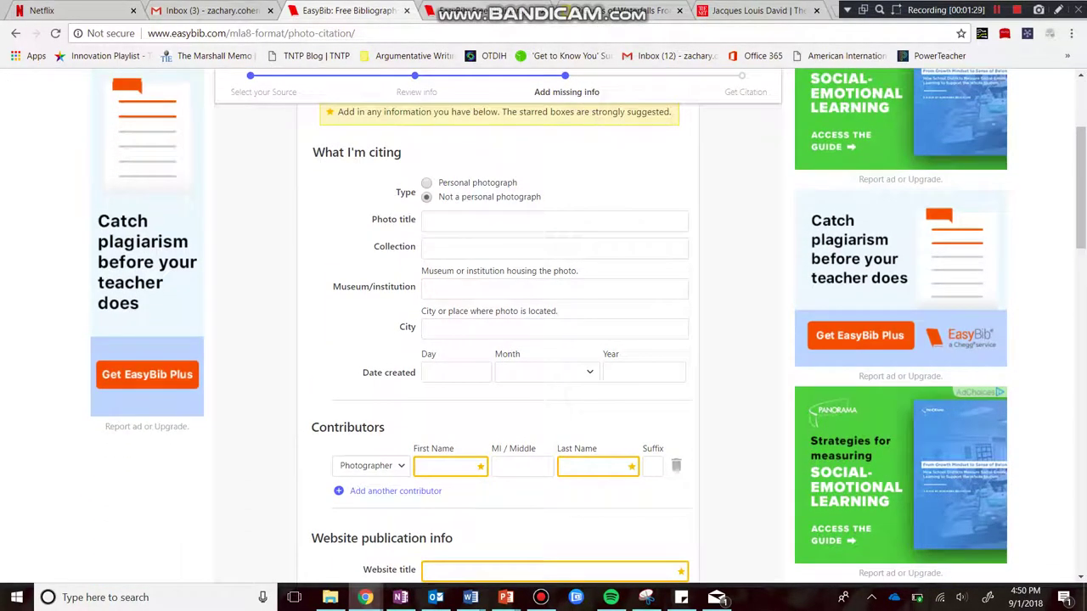
pyautogui.click(553, 222)
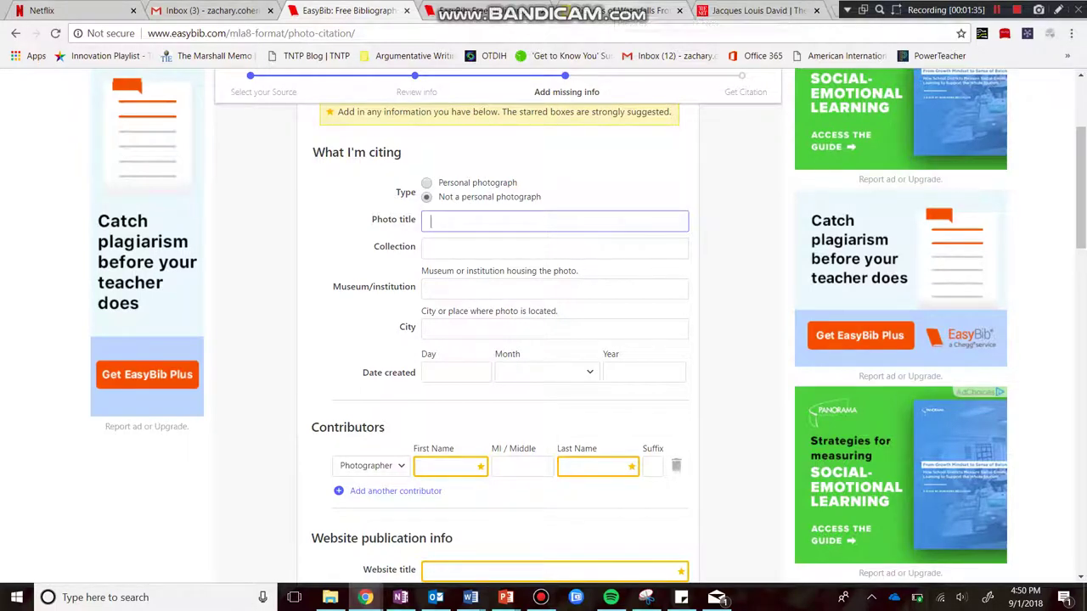
pyautogui.click(632, 11)
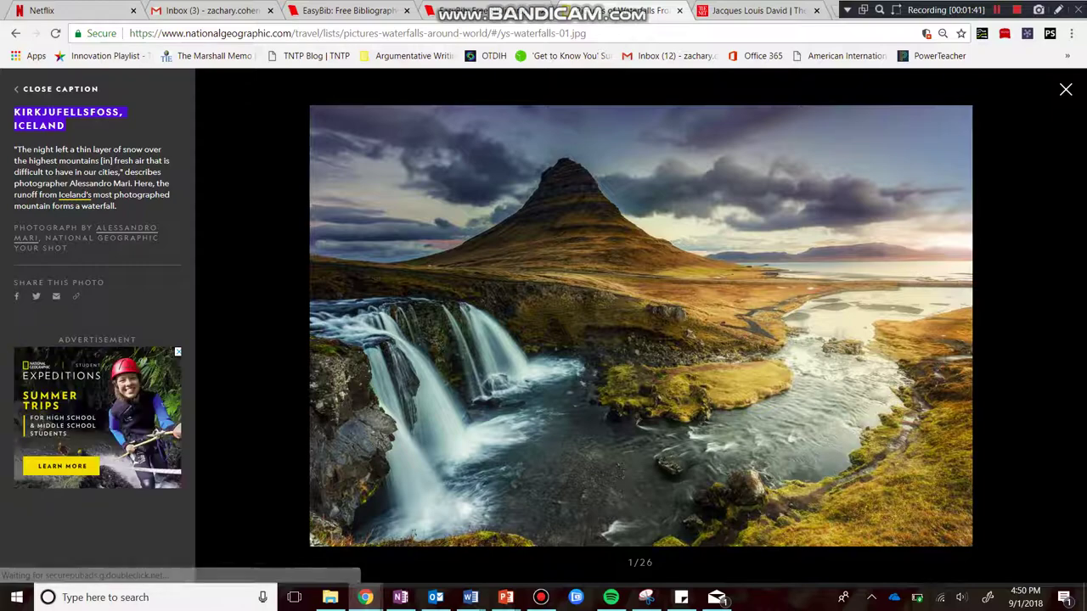
pyautogui.click(348, 10)
pyautogui.write('KIRKJUFELLSFOSS, ICELAND')
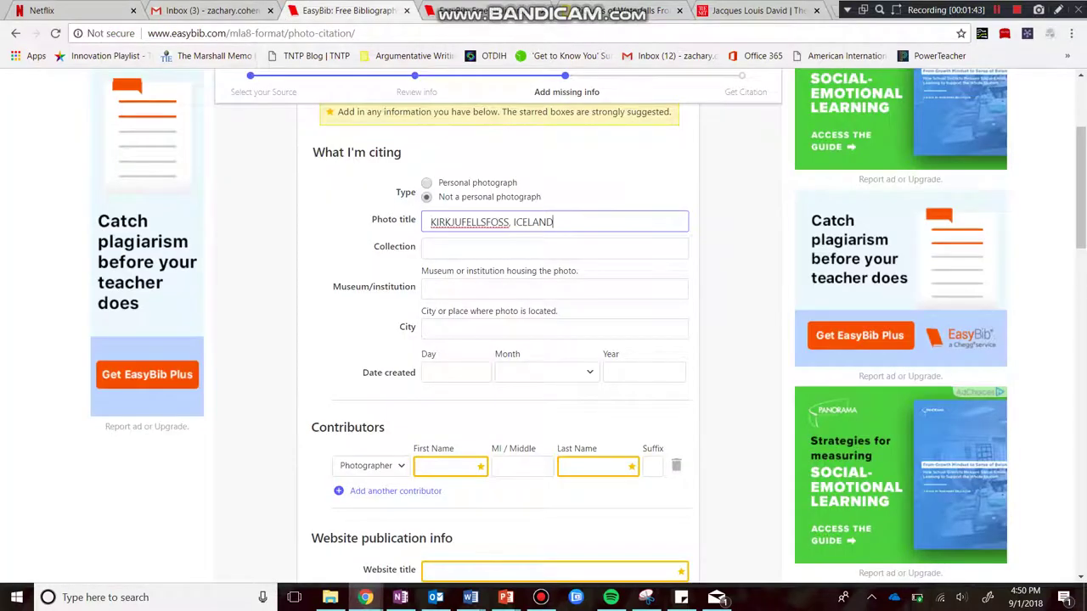
# Step: Check the National Geographic caption against the citation form's collection, museum, city and date created fields
pyautogui.click(554, 248)
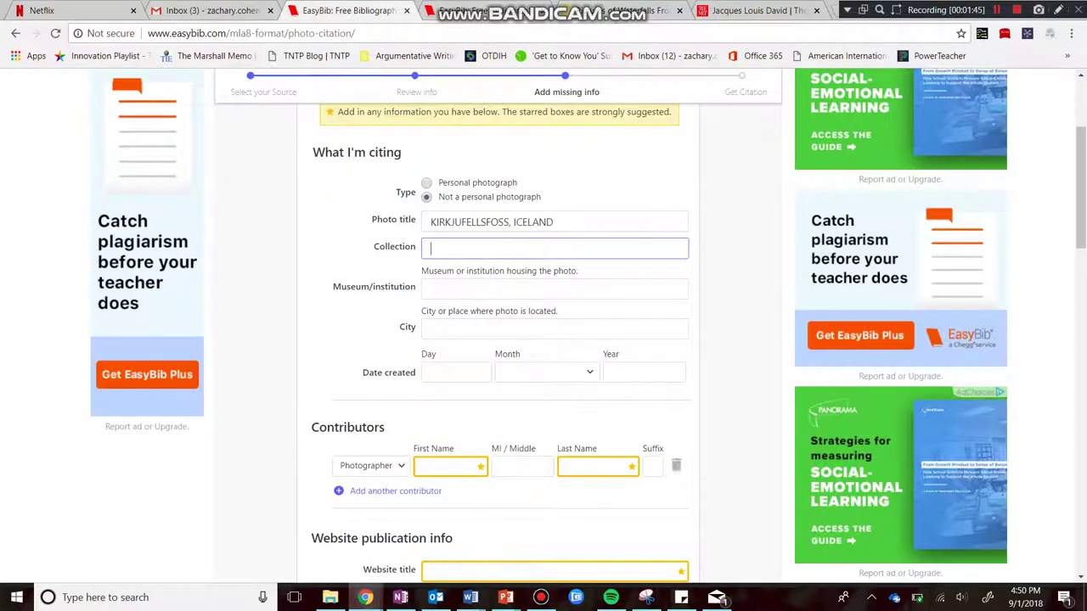
pyautogui.click(632, 10)
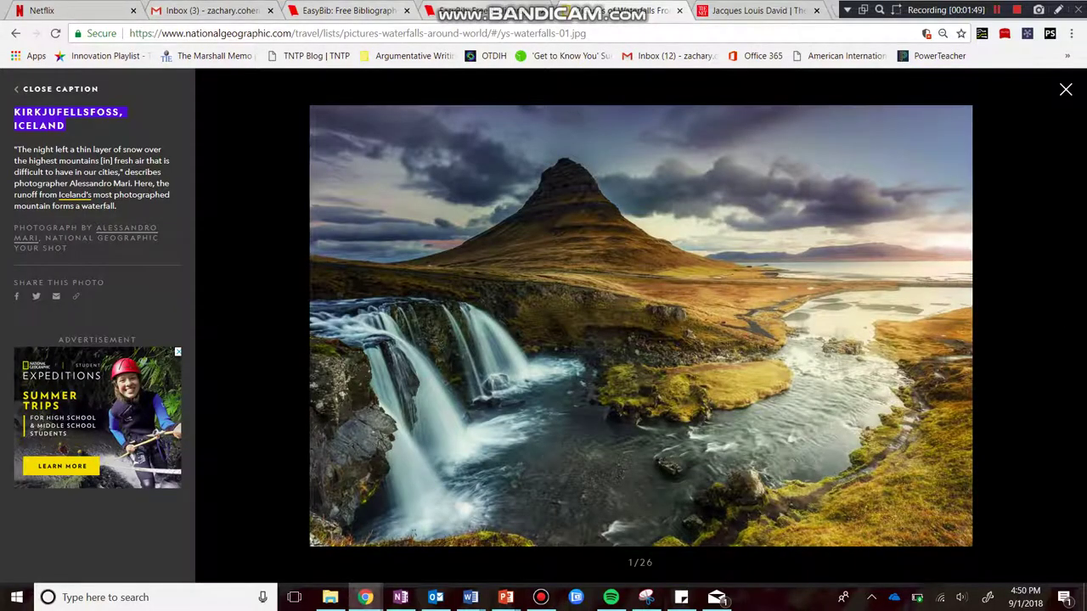
pyautogui.click(378, 10)
pyautogui.click(555, 288)
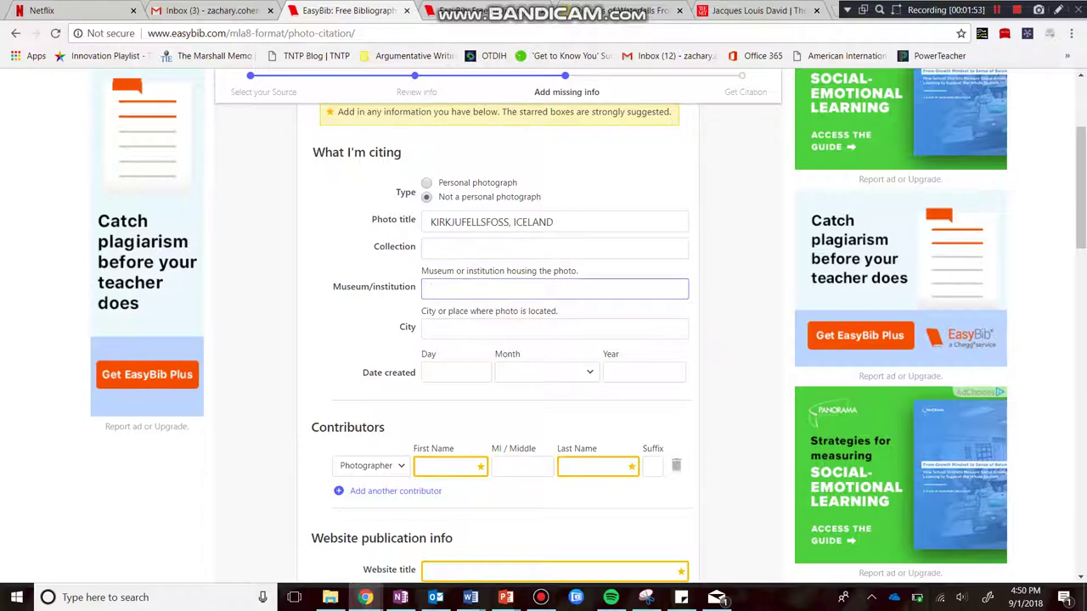
pyautogui.click(554, 329)
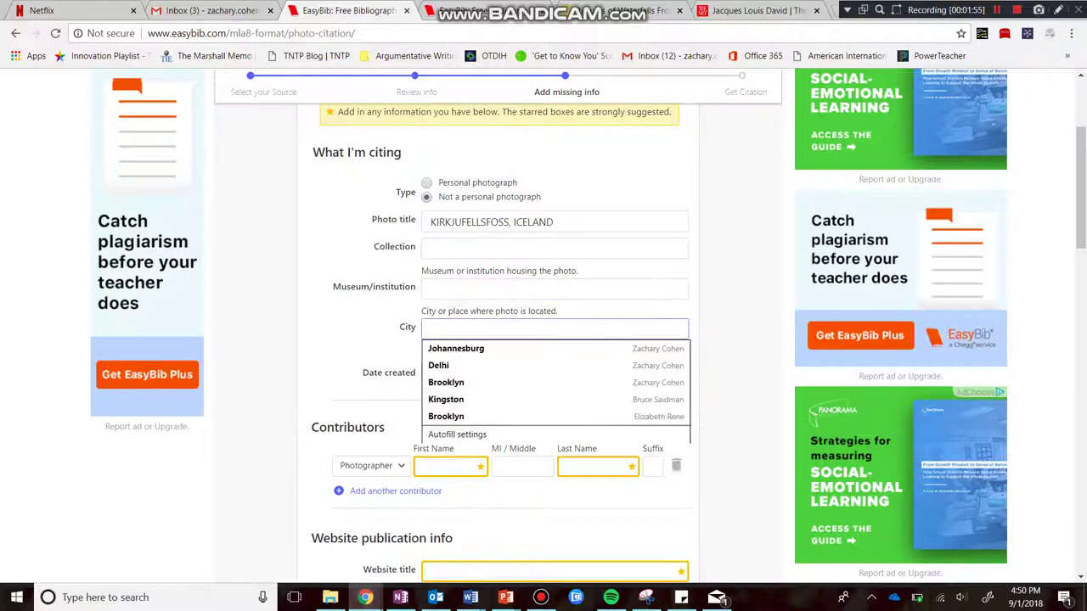
pyautogui.click(737, 339)
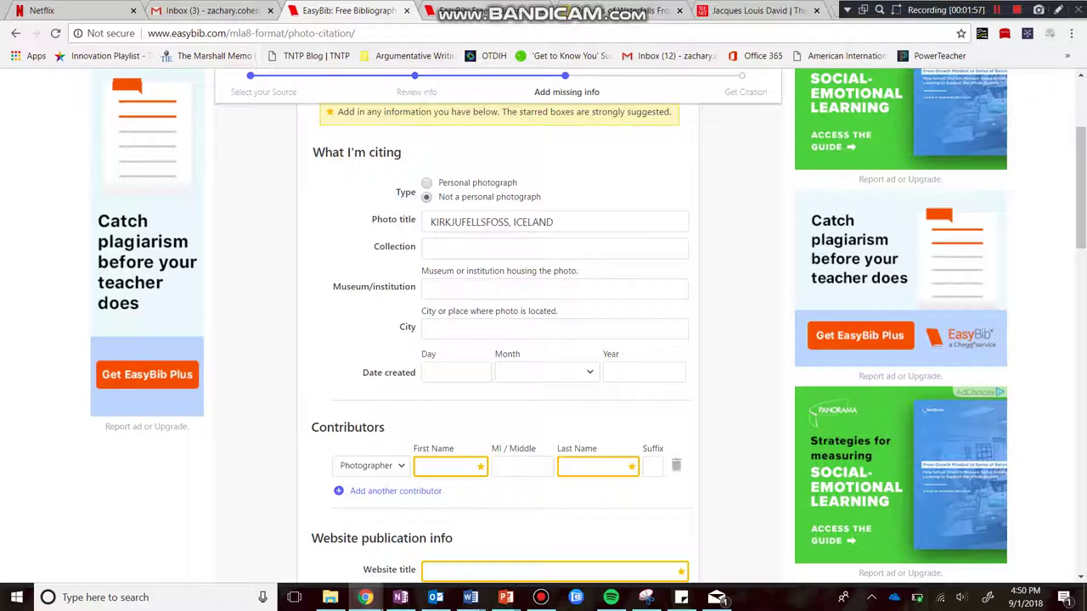
pyautogui.scroll(2, 544, 326)
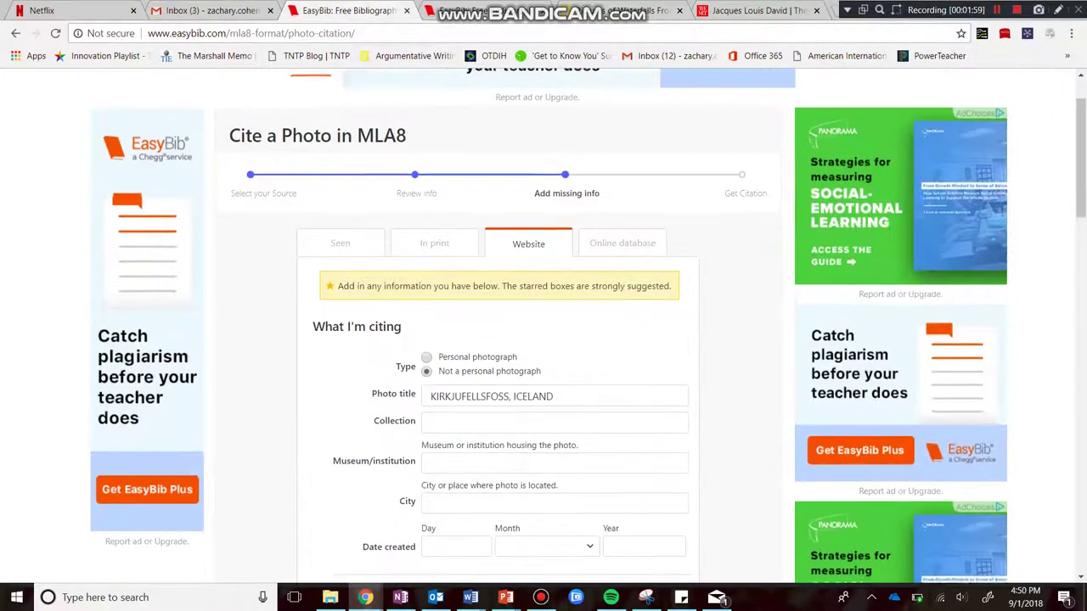
pyautogui.scroll(-2, 543, 326)
pyautogui.scroll(-1, 543, 339)
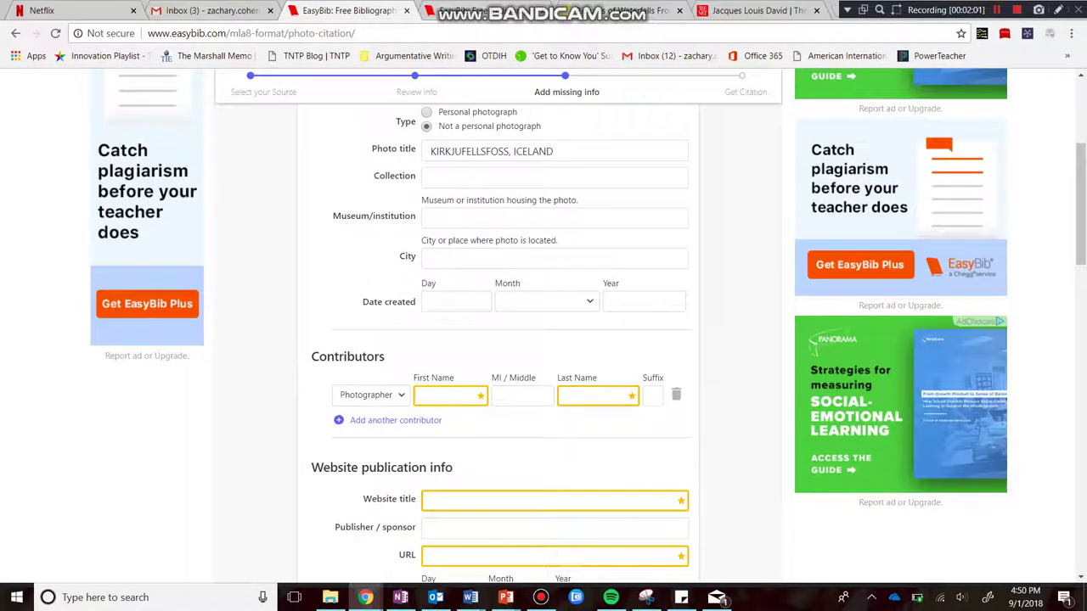
pyautogui.click(456, 302)
pyautogui.click(627, 10)
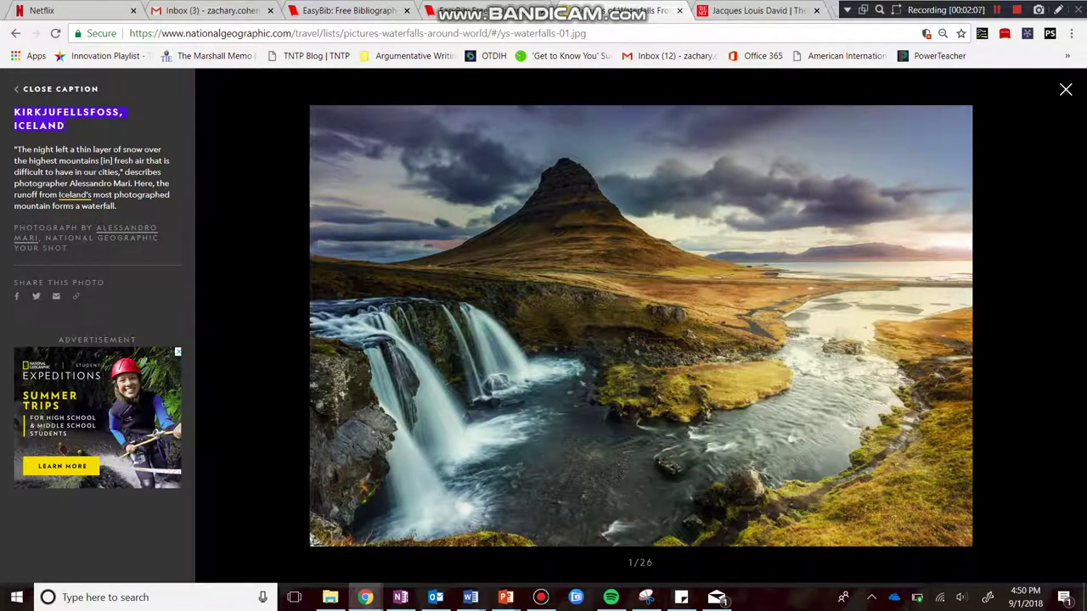
pyautogui.hotkey('ctrl', 'shift', 'Tab')
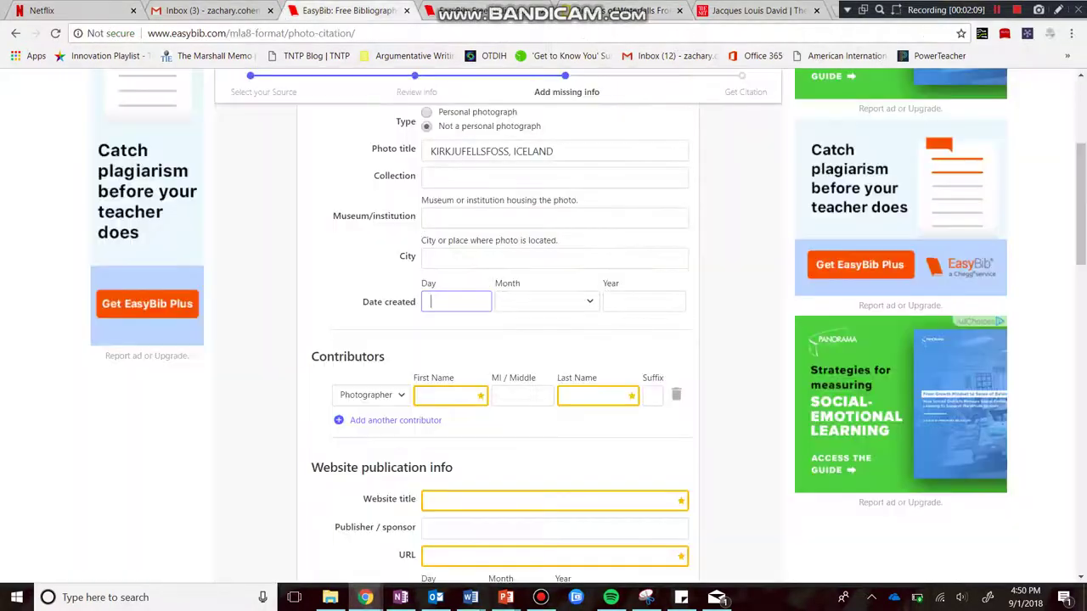
# Step: Look up the photographer credited in the caption and enter their first and last name as the citation's contributor
pyautogui.scroll(-1, 498, 339)
pyautogui.click(448, 296)
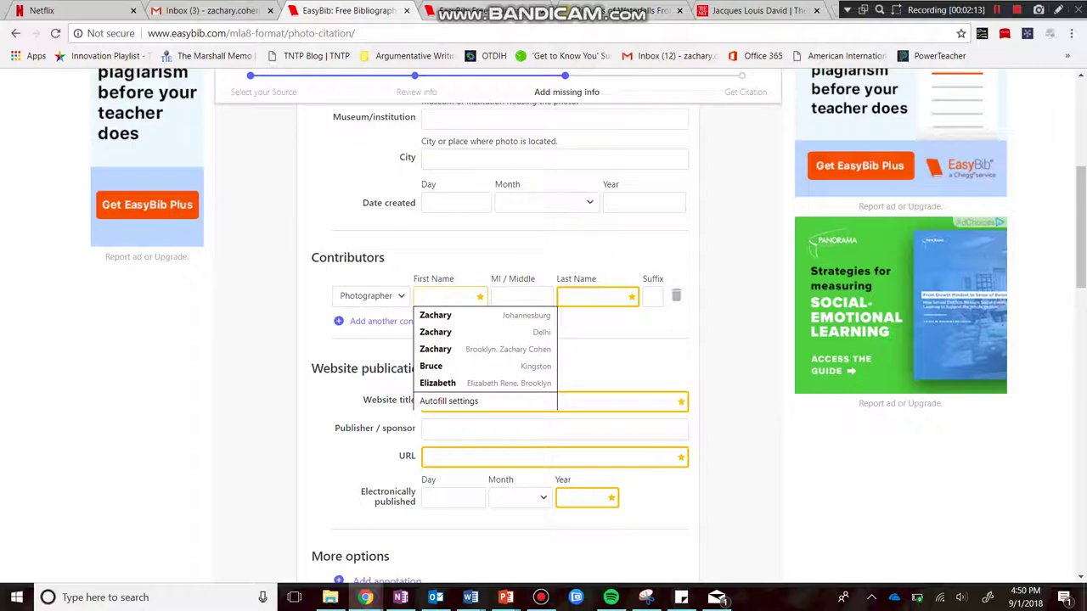
pyautogui.hotkey('ctrl', 'Tab')
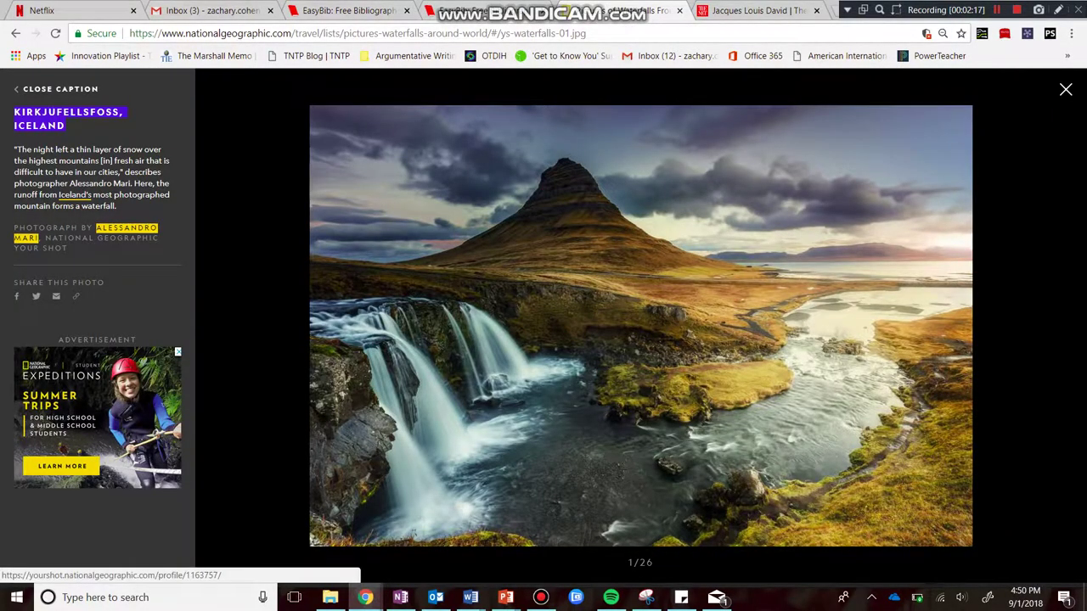
pyautogui.hotkey('ctrl', 'shift', 'Tab')
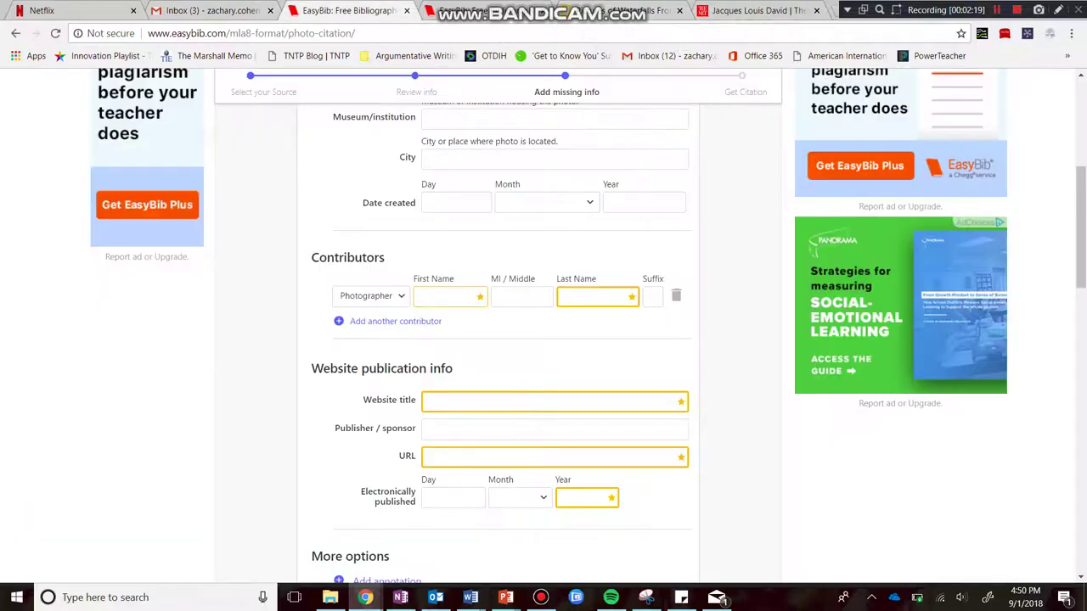
pyautogui.write('Alessandro')
pyautogui.press('Tab')
pyautogui.press('Tab')
pyautogui.write('Mari')
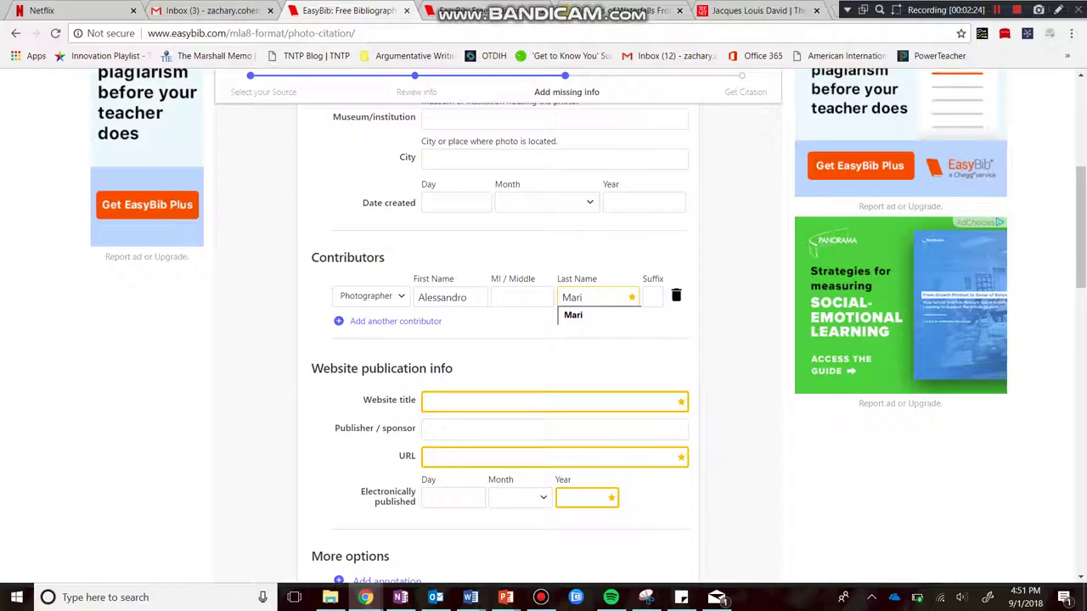
pyautogui.press('Down')
pyautogui.press('Return')
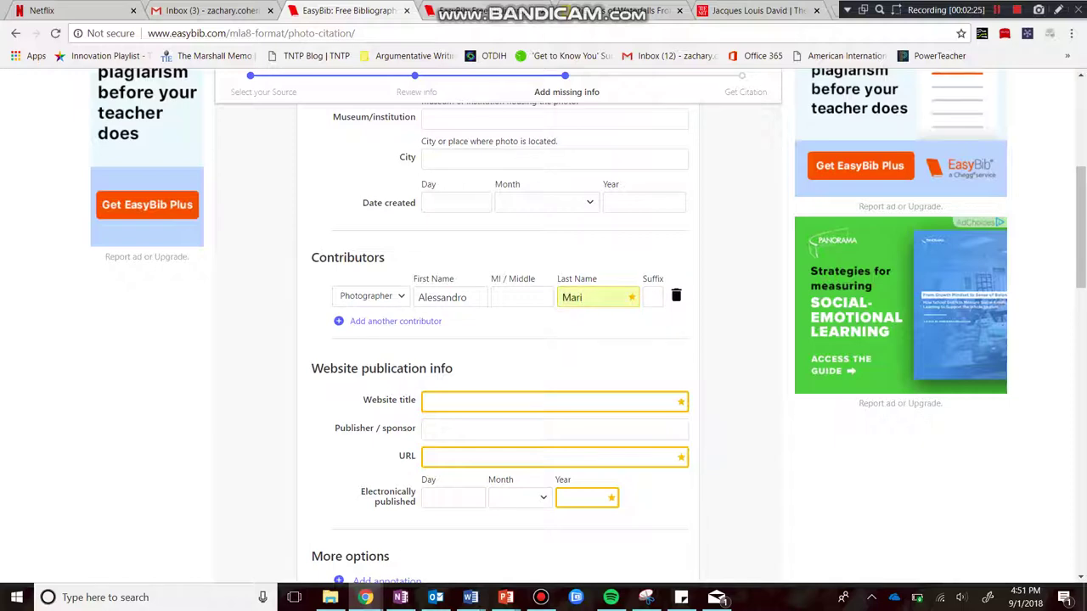
# Step: Enter "National Geographic" as the website title in the citation's website publication info
pyautogui.scroll(-1, 543, 340)
pyautogui.click(553, 336)
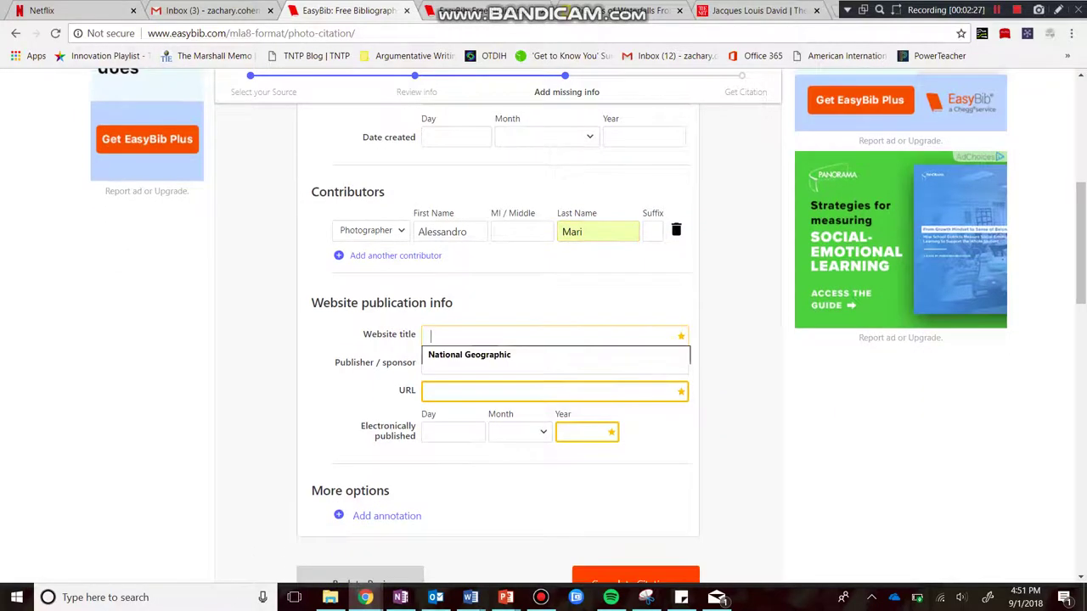
pyautogui.click(633, 11)
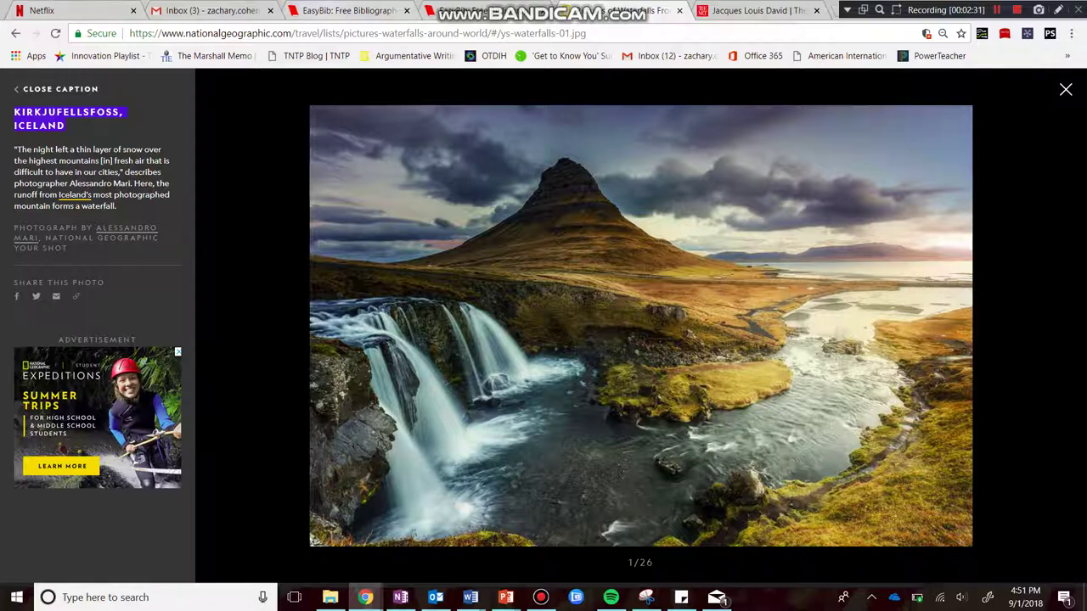
pyautogui.click(343, 10)
pyautogui.write('National')
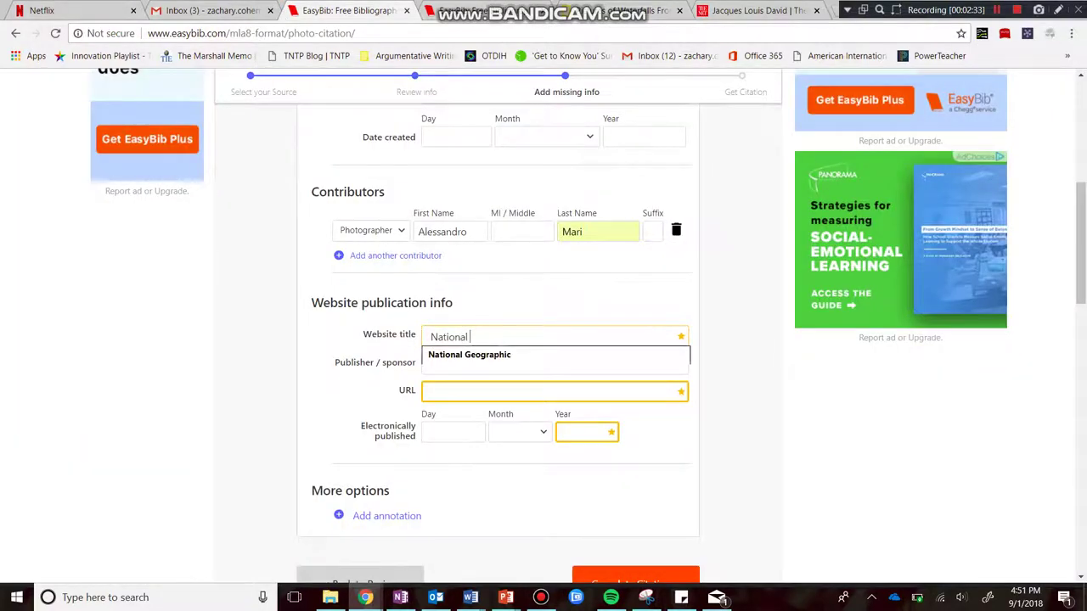
pyautogui.press('Return')
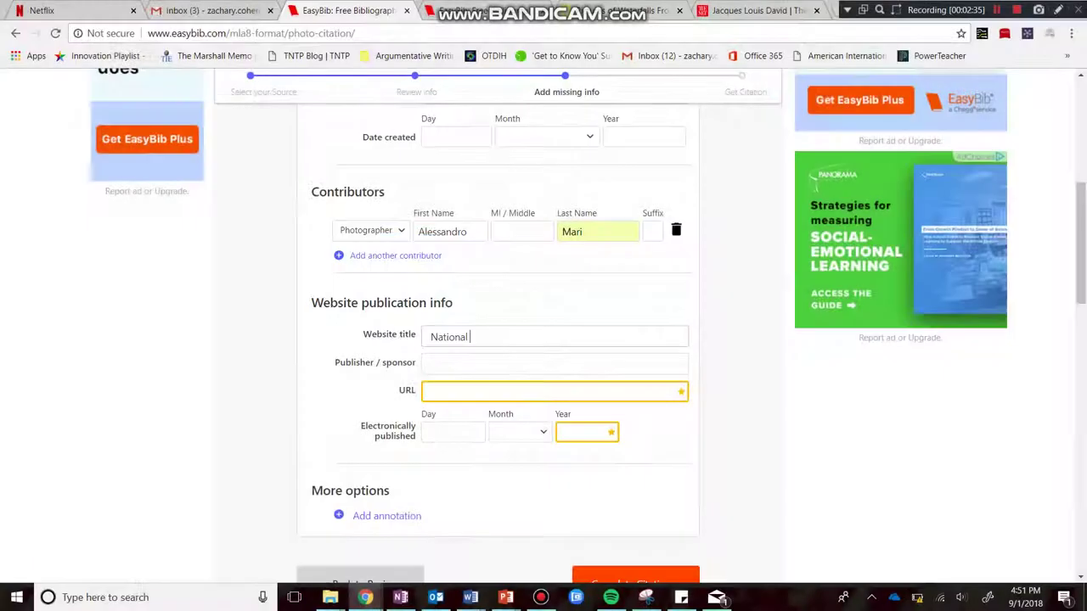
pyautogui.write('Geographic')
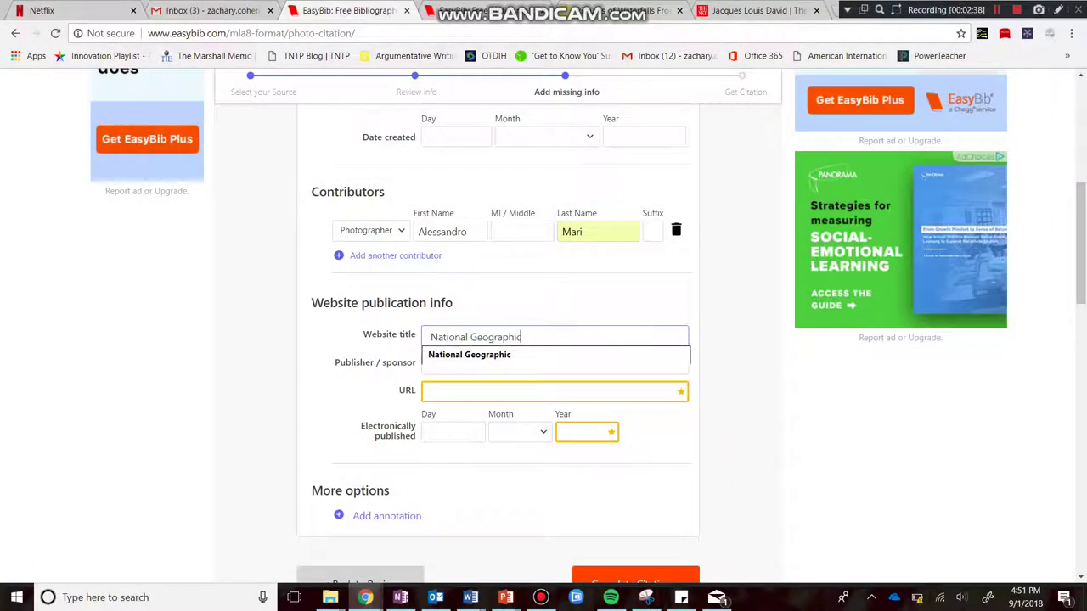
pyautogui.press('Down')
pyautogui.press('Return')
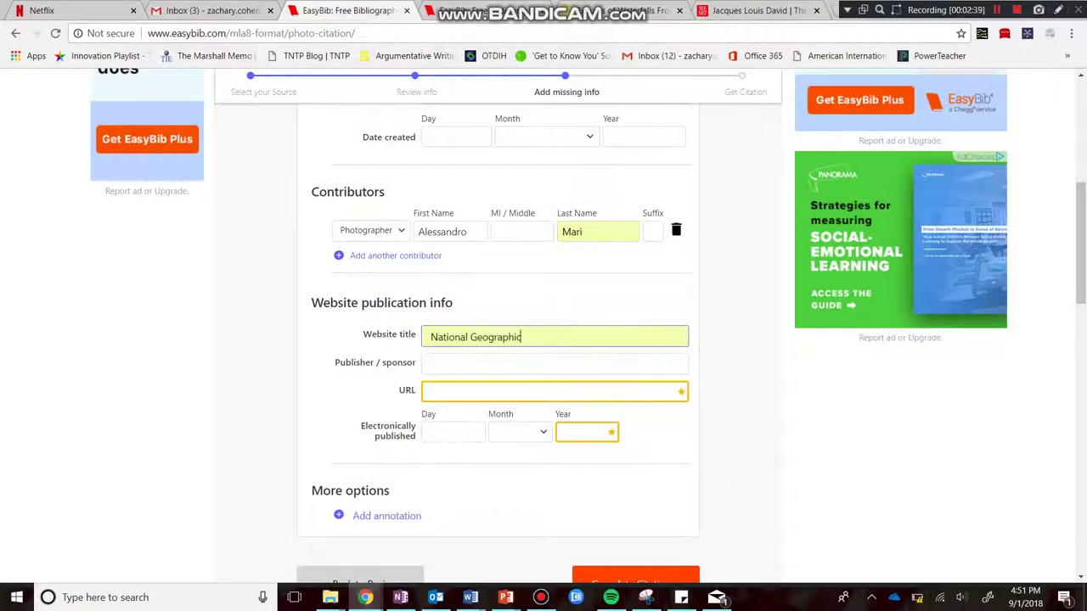
pyautogui.press('Tab')
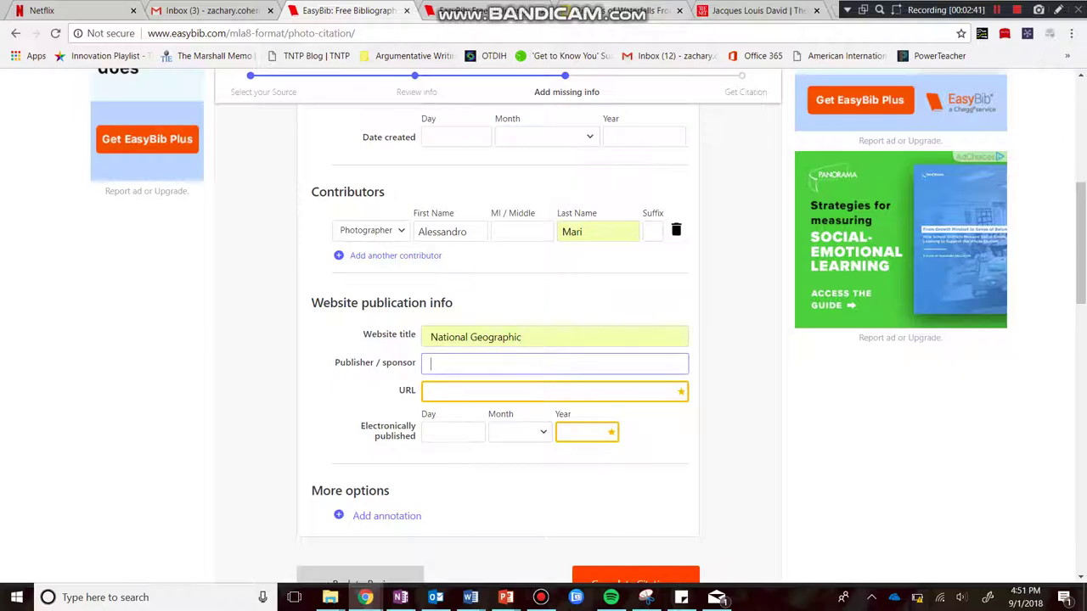
# Step: Copy "National Geographic Society" from the copyright line of the National Geographic page into the citation's publisher / sponsor
pyautogui.click(632, 10)
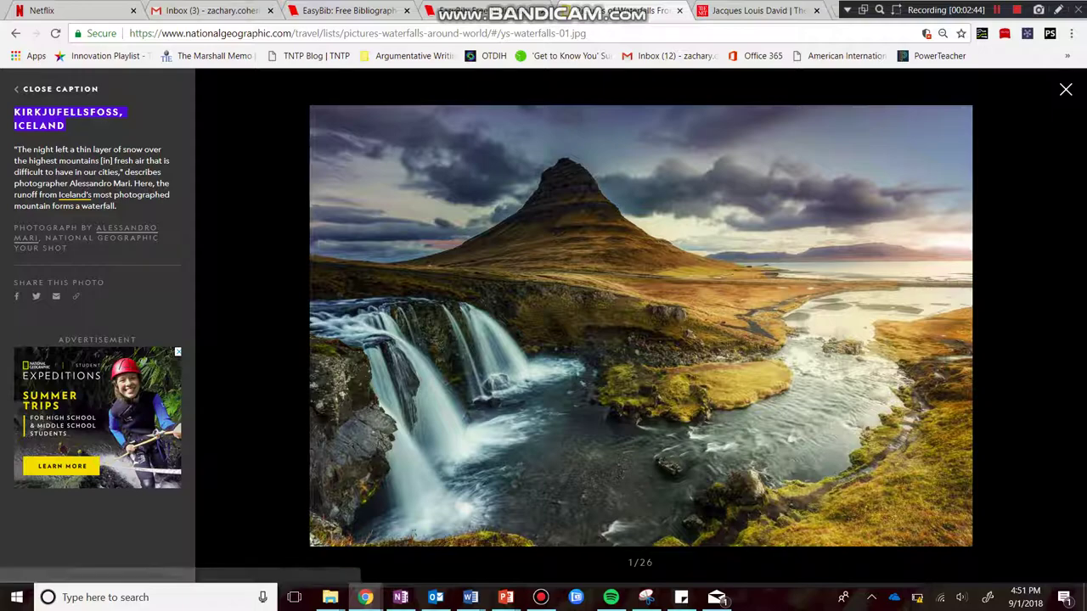
pyautogui.click(60, 89)
pyautogui.click(1065, 88)
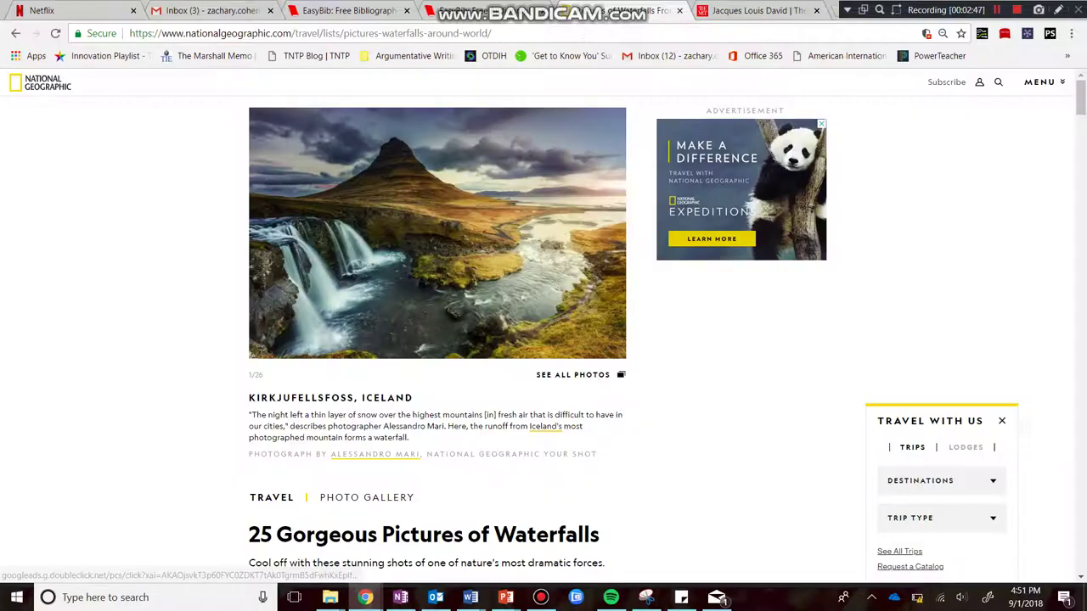
pyautogui.scroll(-15, 543, 323)
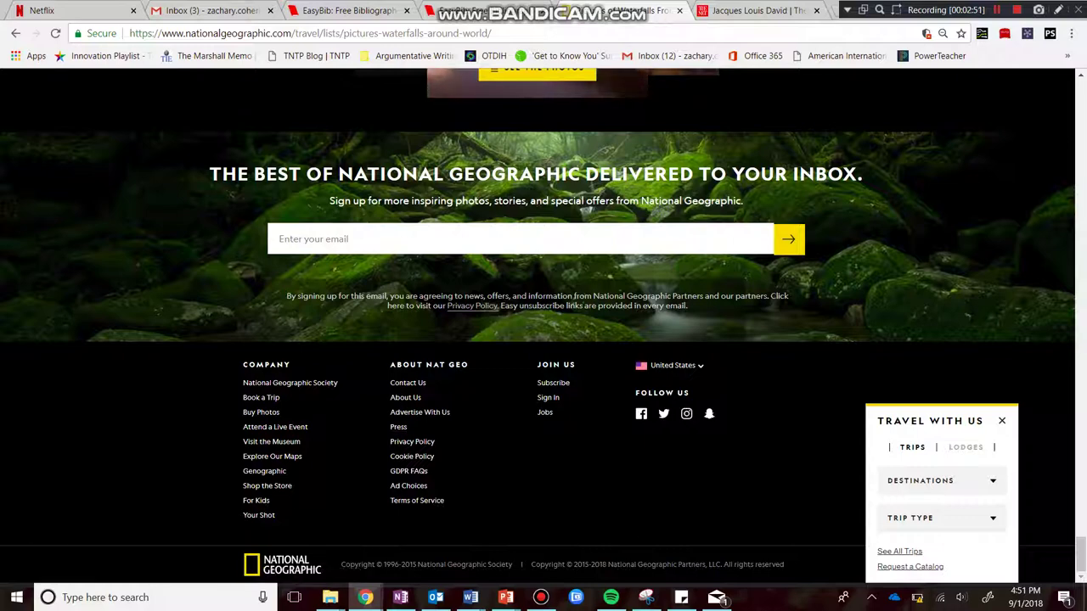
pyautogui.moveTo(512, 564); pyautogui.dragTo(418, 564)
pyautogui.hotkey('ctrl', 'c')
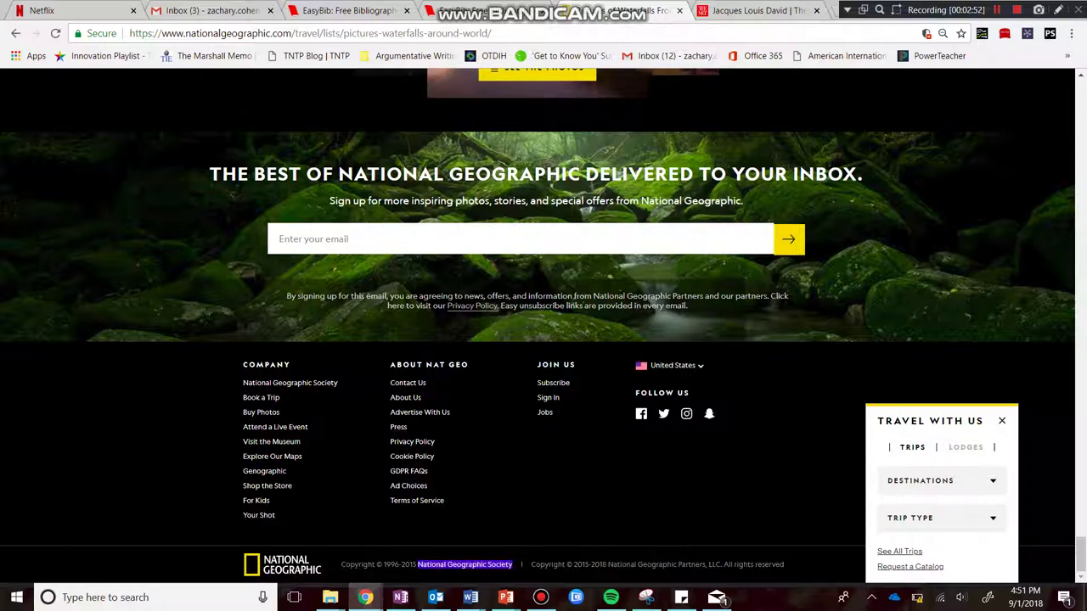
pyautogui.click(349, 11)
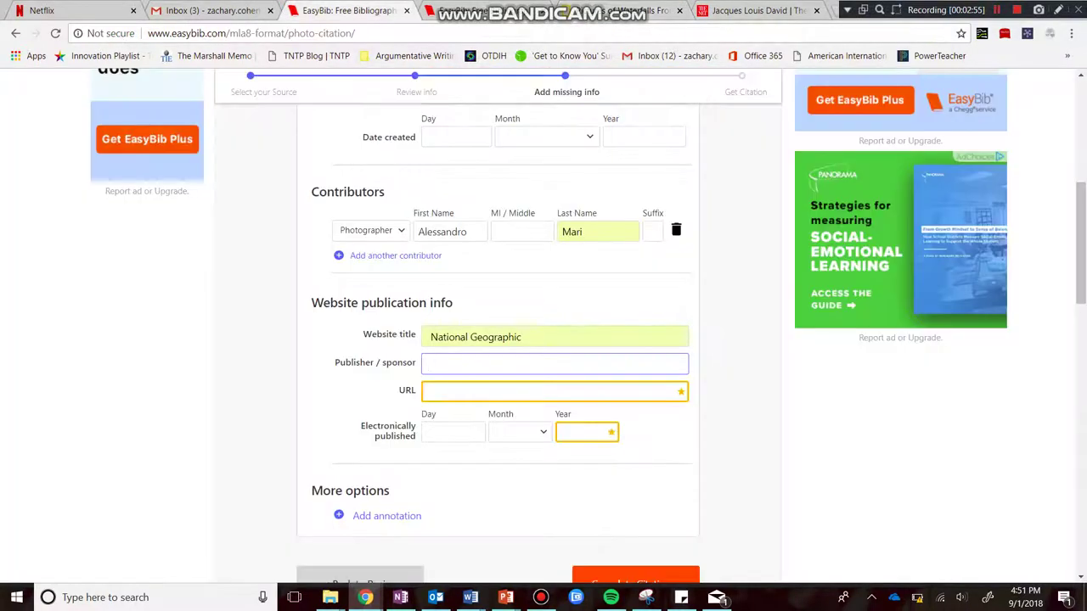
pyautogui.hotkey('ctrl', 'v')
pyautogui.press('Tab')
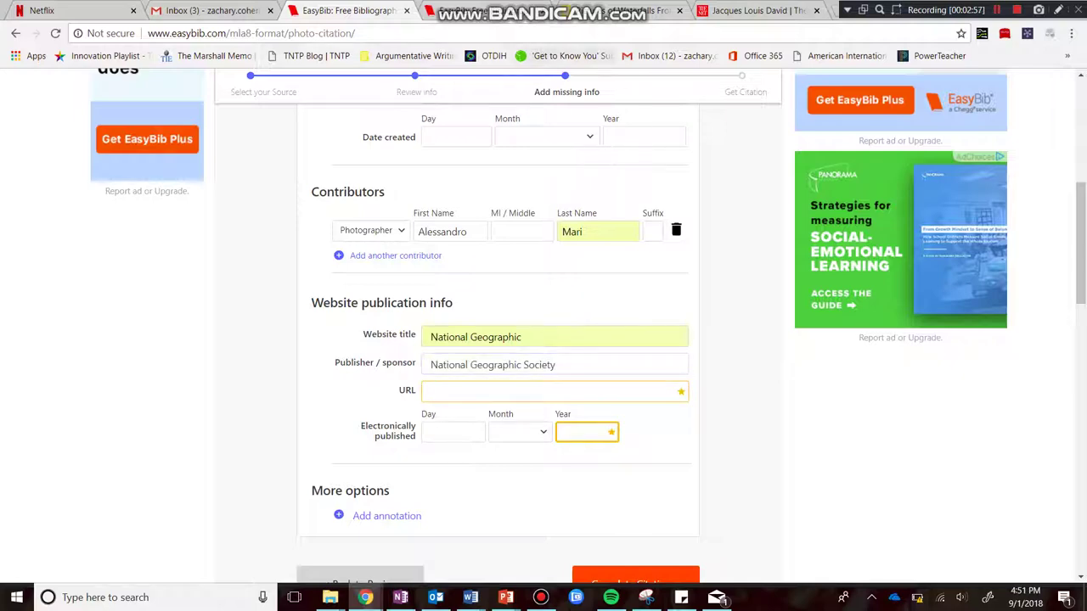
pyautogui.hotkey('ctrl', 'Tab')
pyautogui.hotkey('ctrl', 'l')
pyautogui.hotkey('ctrl', 'c')
pyautogui.hotkey('ctrl', 'shift', 'Tab')
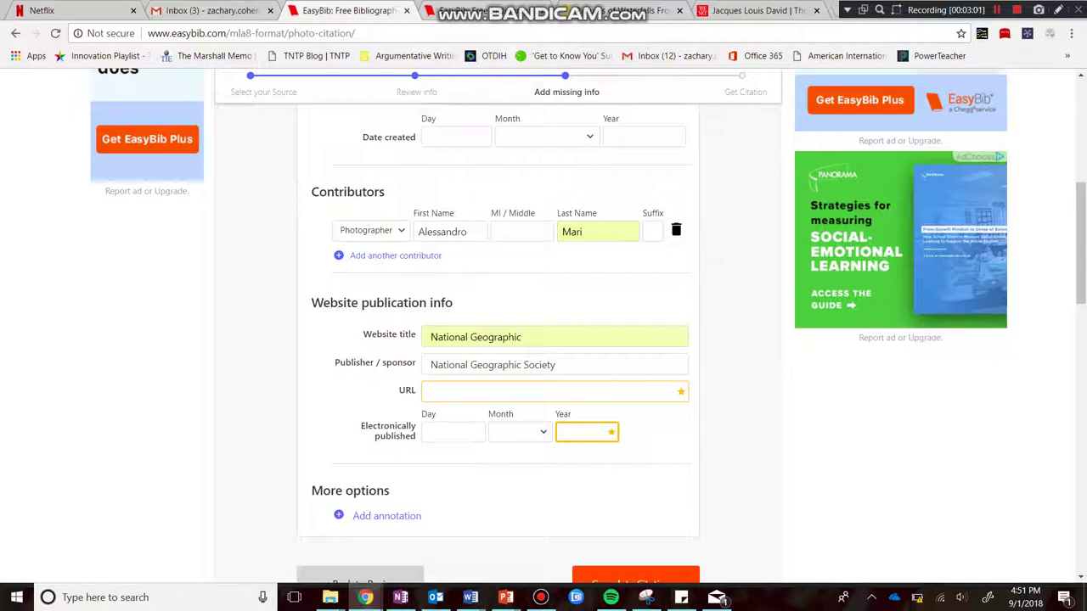
pyautogui.hotkey('ctrl', 'v')
pyautogui.press('Tab')
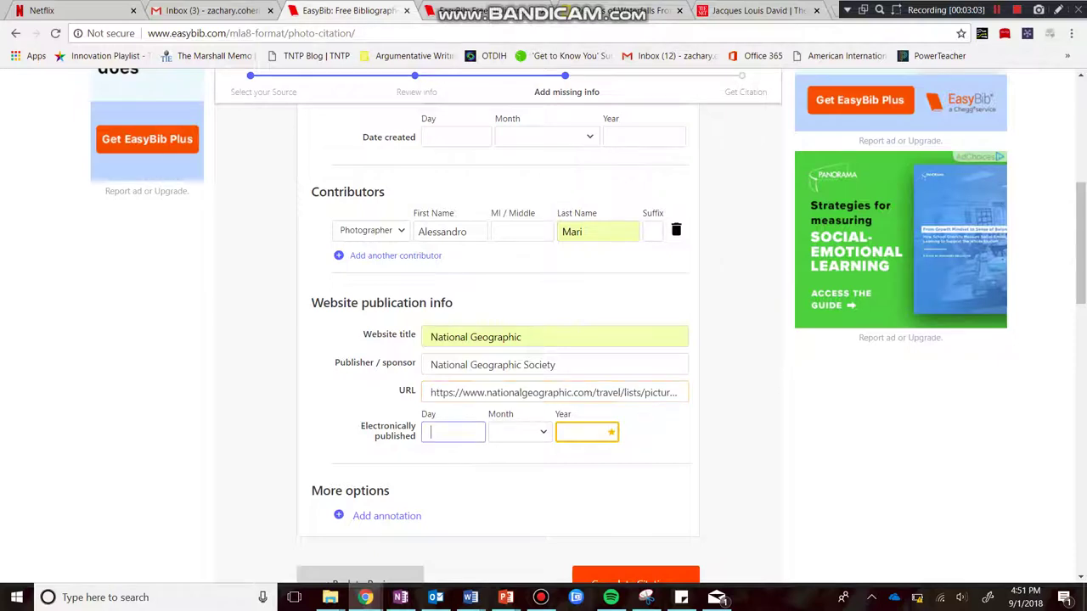
# Step: Review the filled-in photo citation form and complete the citation
pyautogui.scroll(-1, 588, 321)
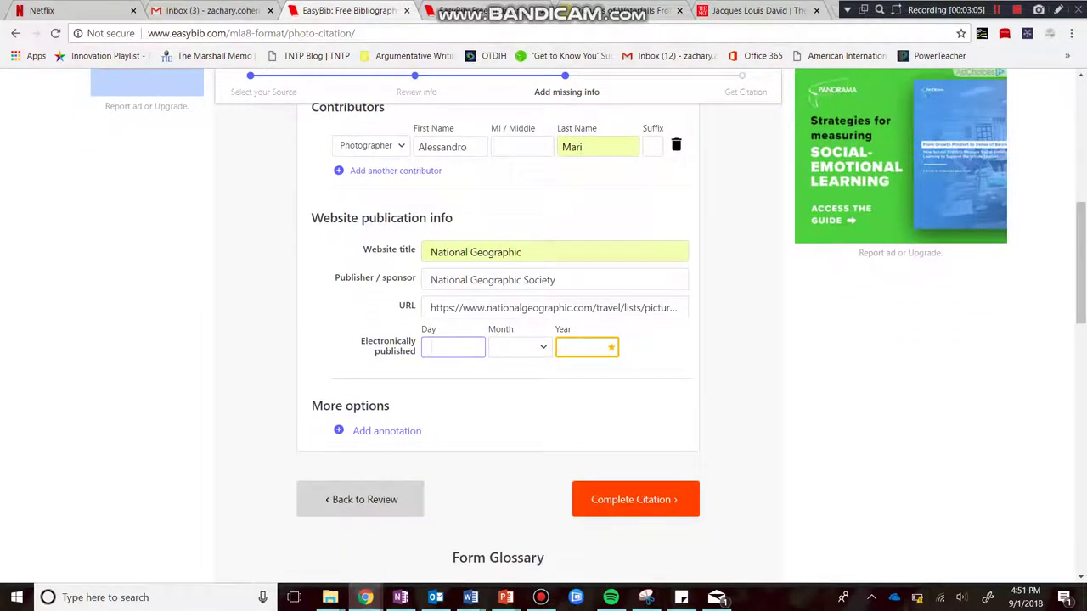
pyautogui.scroll(5, 543, 326)
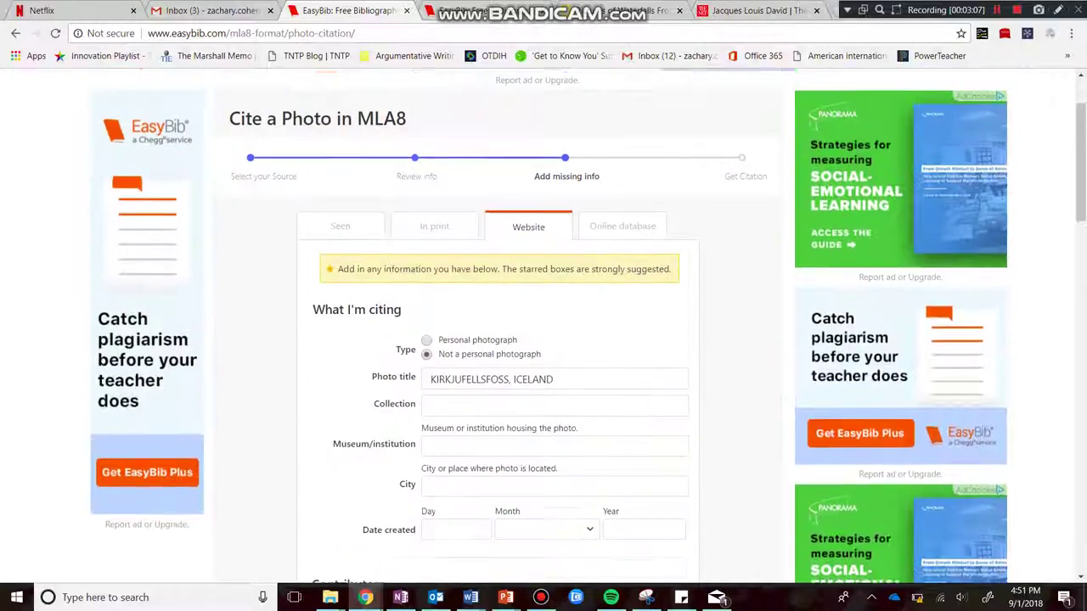
pyautogui.scroll(-2, 543, 326)
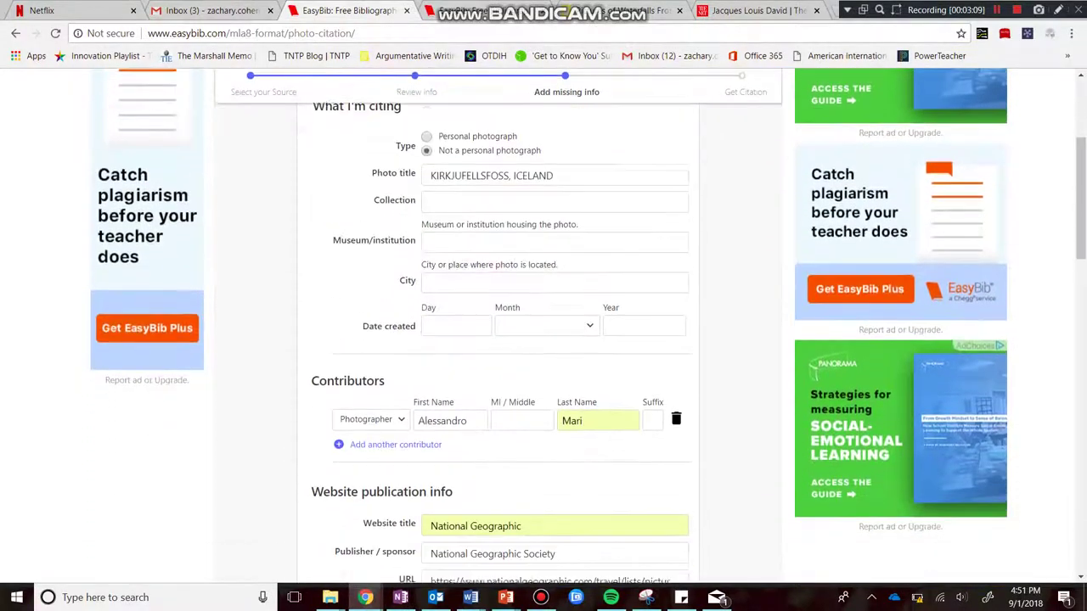
pyautogui.scroll(-4, 543, 326)
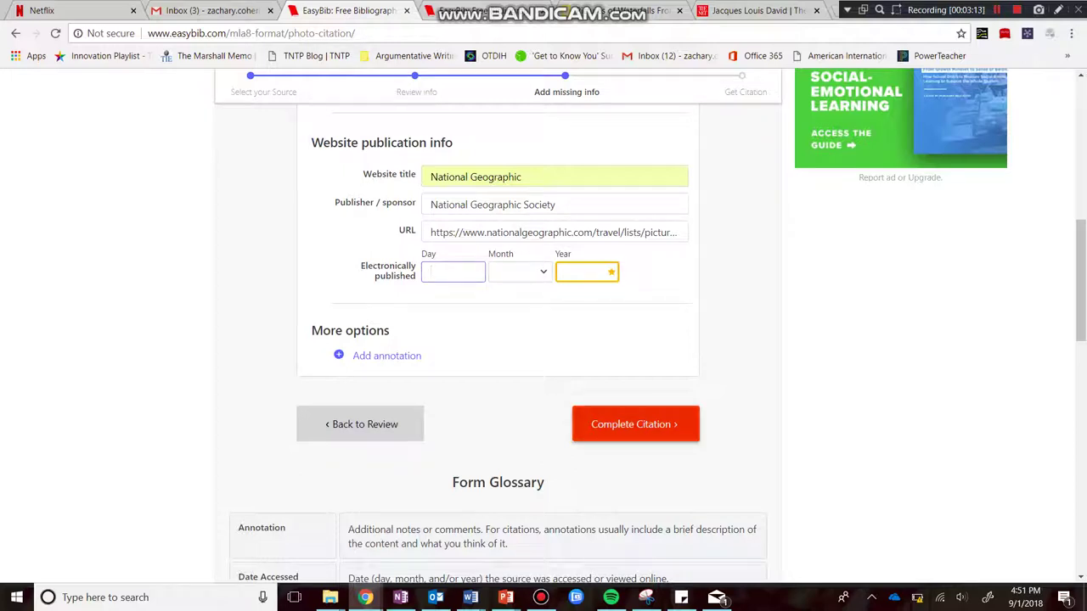
pyautogui.click(635, 424)
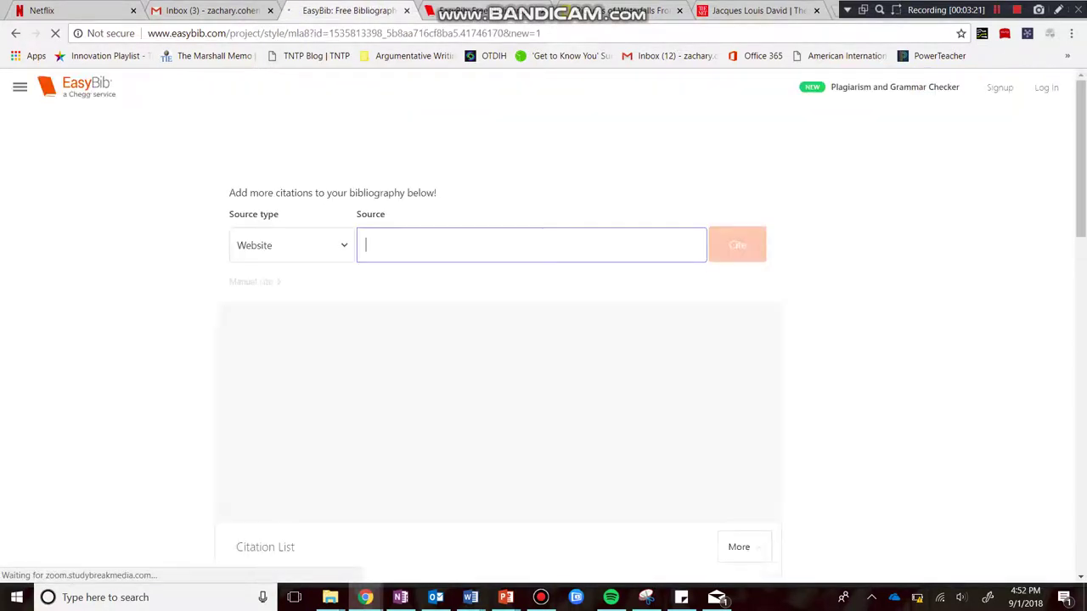
# Step: Find the finished photo citation in the citation list and highlight its full text
pyautogui.scroll(-6, 543, 323)
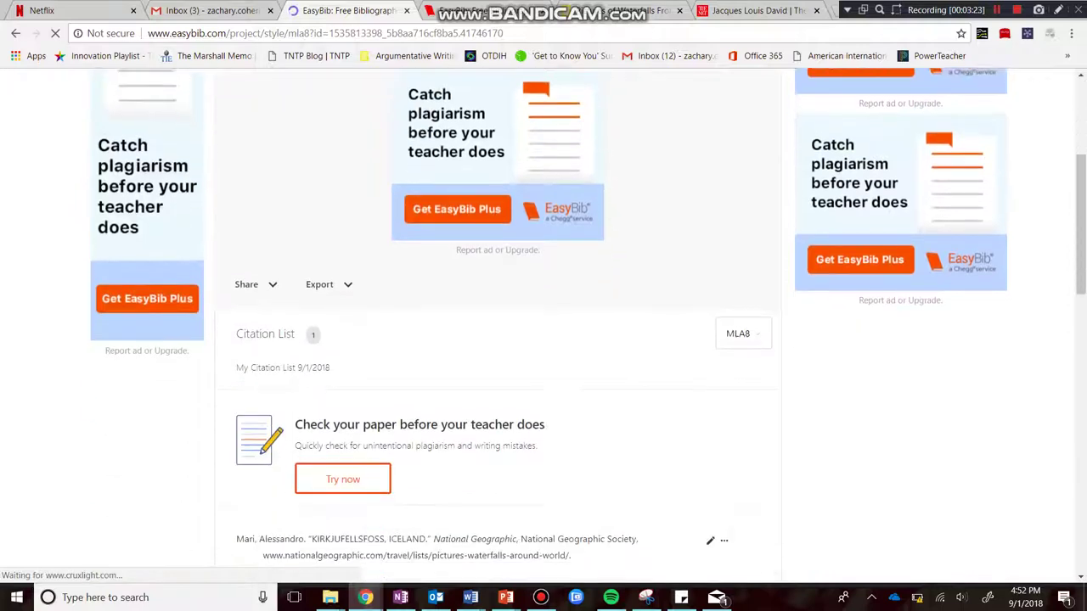
pyautogui.moveTo(572, 292); pyautogui.dragTo(236, 275)
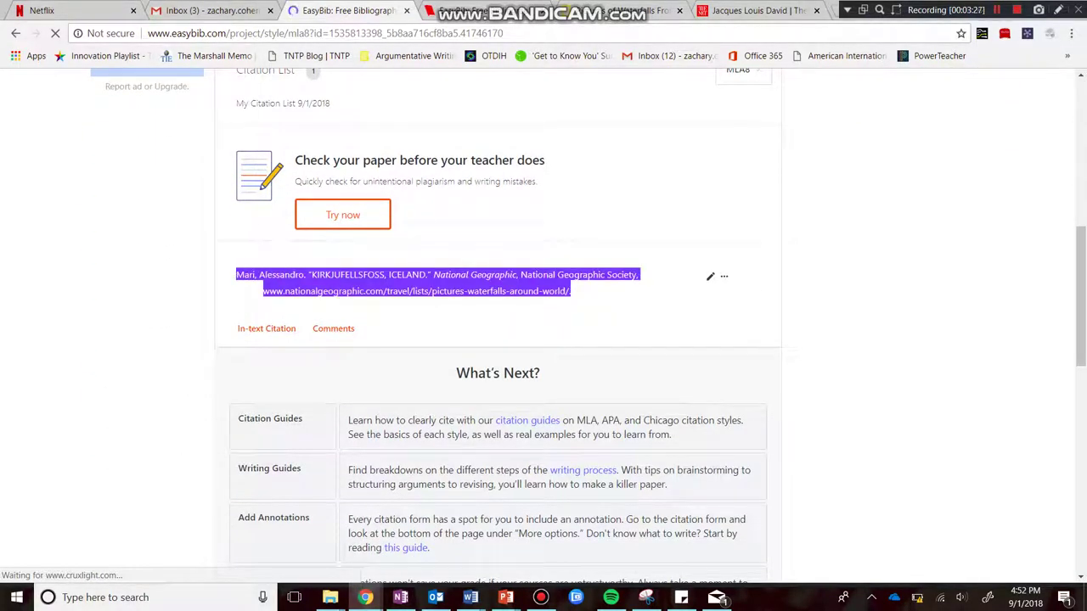
pyautogui.scroll(6, 544, 339)
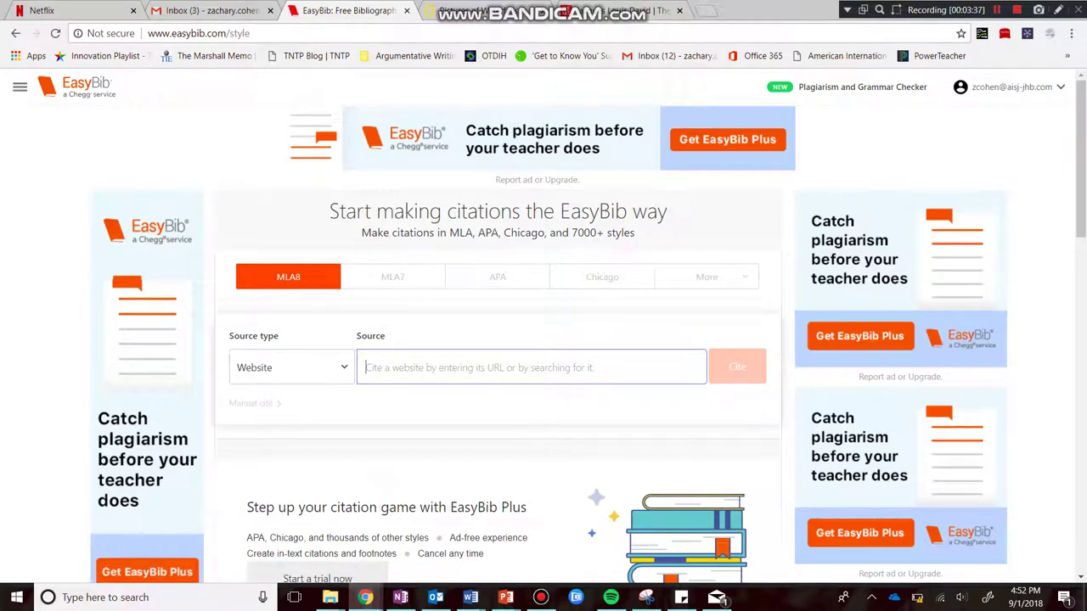
# Step: Examine the painting The Death of Socrates and its catalogue details on the Metropolitan Museum of Art page
pyautogui.click(627, 11)
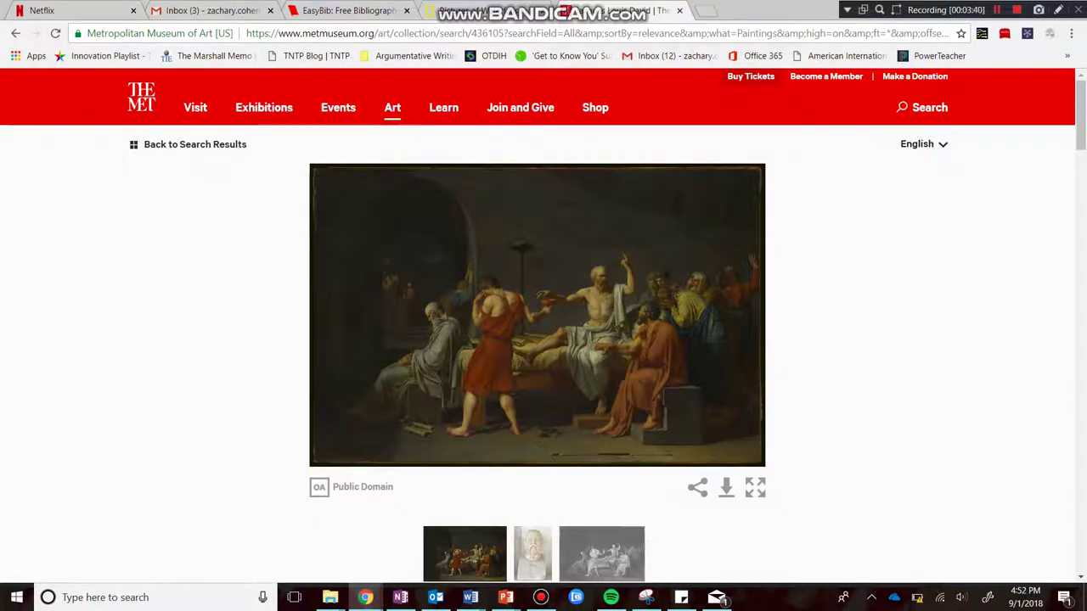
pyautogui.scroll(-2, 543, 322)
pyautogui.scroll(-1, 544, 323)
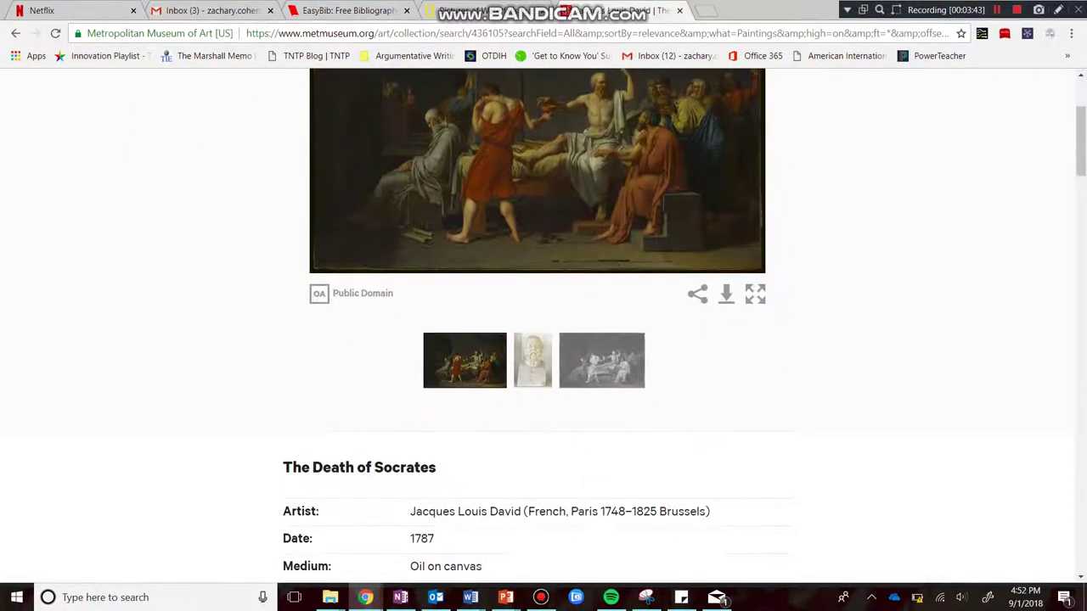
pyautogui.scroll(2, 543, 323)
pyautogui.scroll(-4, 544, 323)
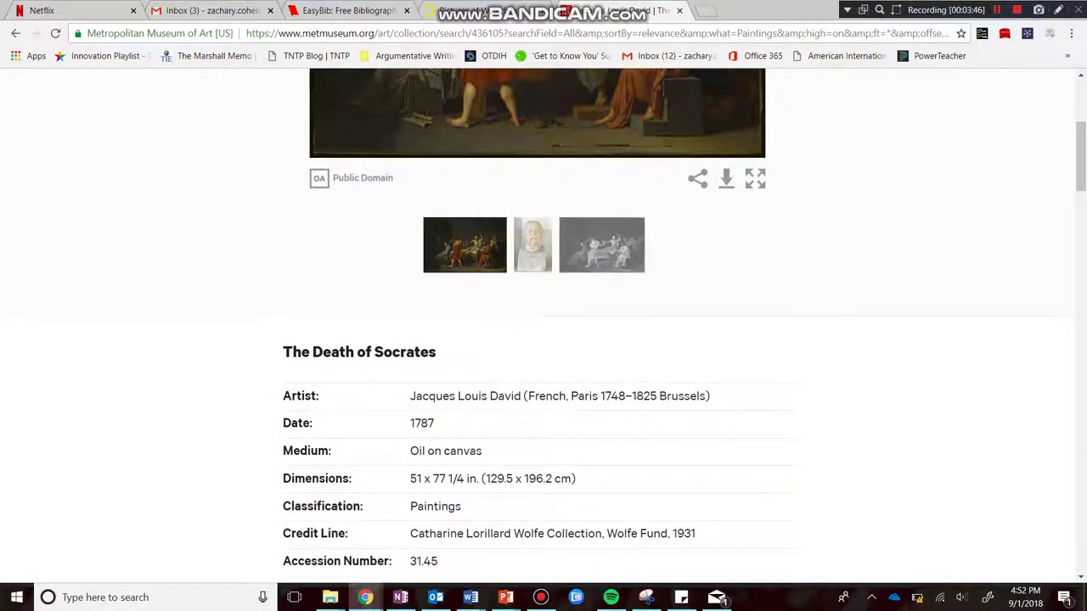
pyautogui.scroll(4, 544, 323)
pyautogui.scroll(-1, 543, 323)
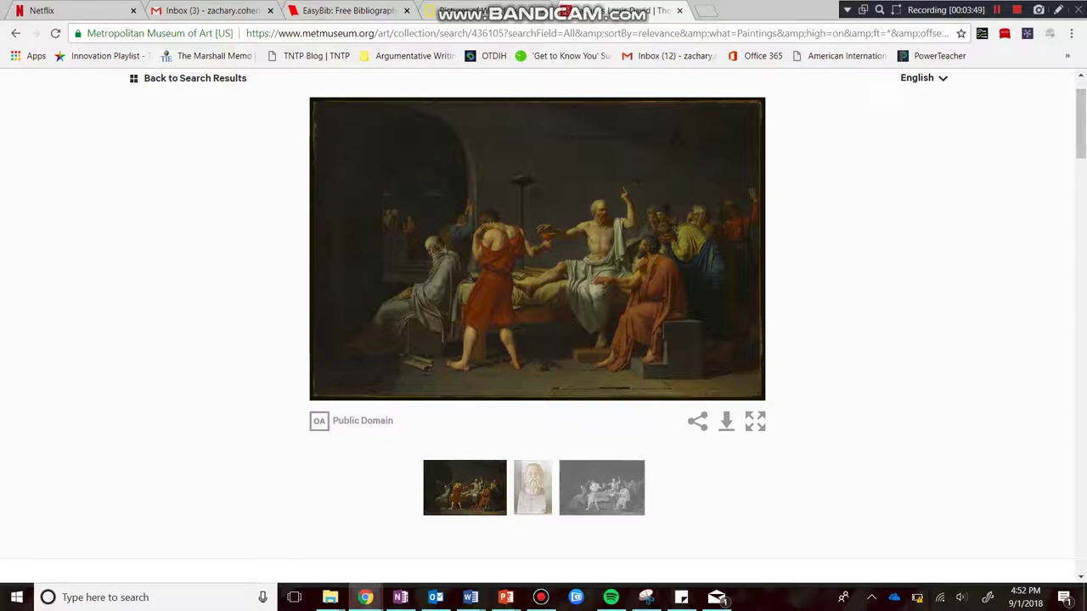
# Step: Return to EasyBib and start a new MLA8 citation with Painting as the source type
pyautogui.click(344, 11)
pyautogui.click(291, 366)
pyautogui.scroll(-10, 288, 170)
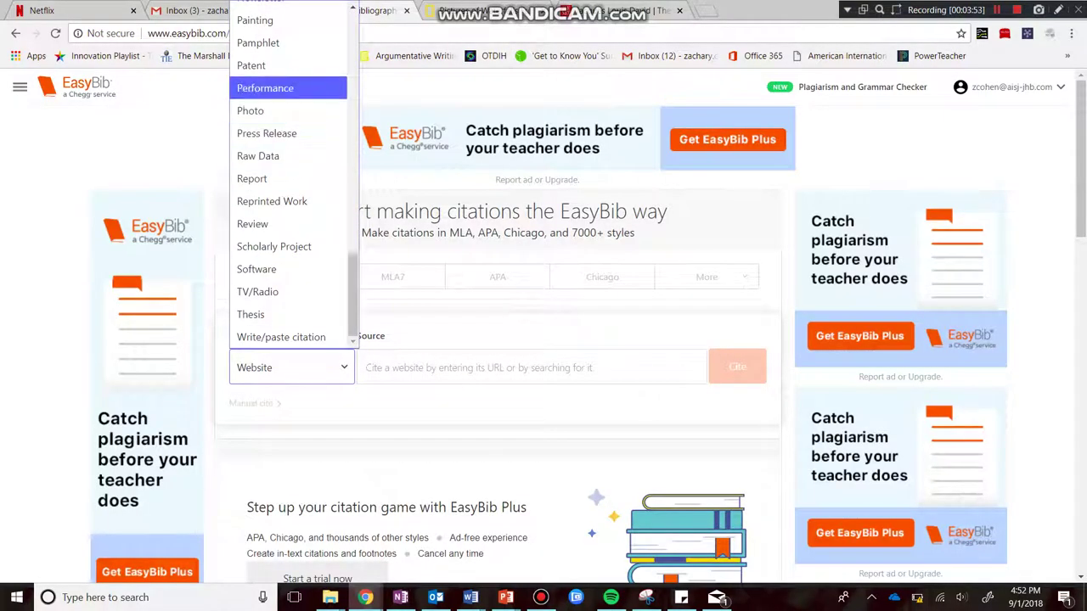
pyautogui.click(255, 20)
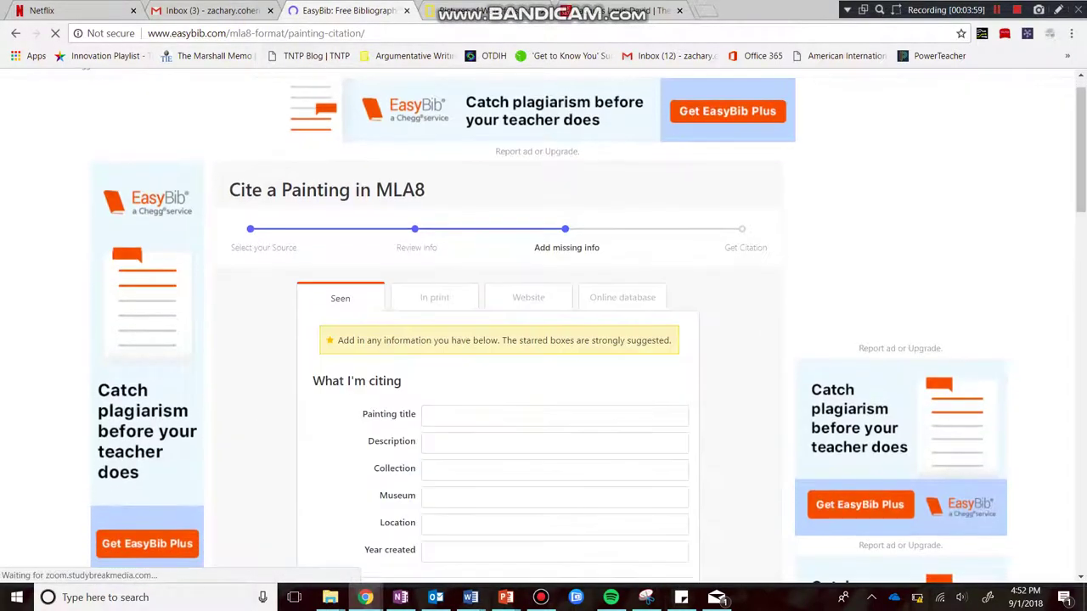
# Step: Copy the title "The Death of Socrates" from the Met page into the citation's painting title
pyautogui.scroll(-3, 544, 340)
pyautogui.click(553, 178)
pyautogui.click(626, 11)
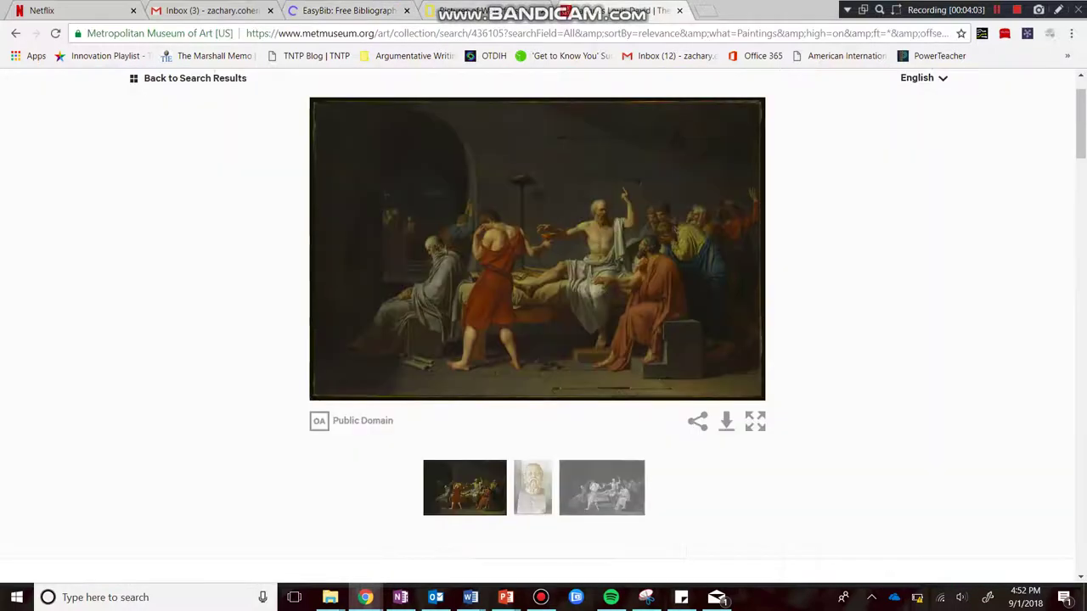
pyautogui.scroll(-2, 544, 339)
pyautogui.moveTo(437, 458); pyautogui.dragTo(282, 459)
pyautogui.hotkey('ctrl', 'c')
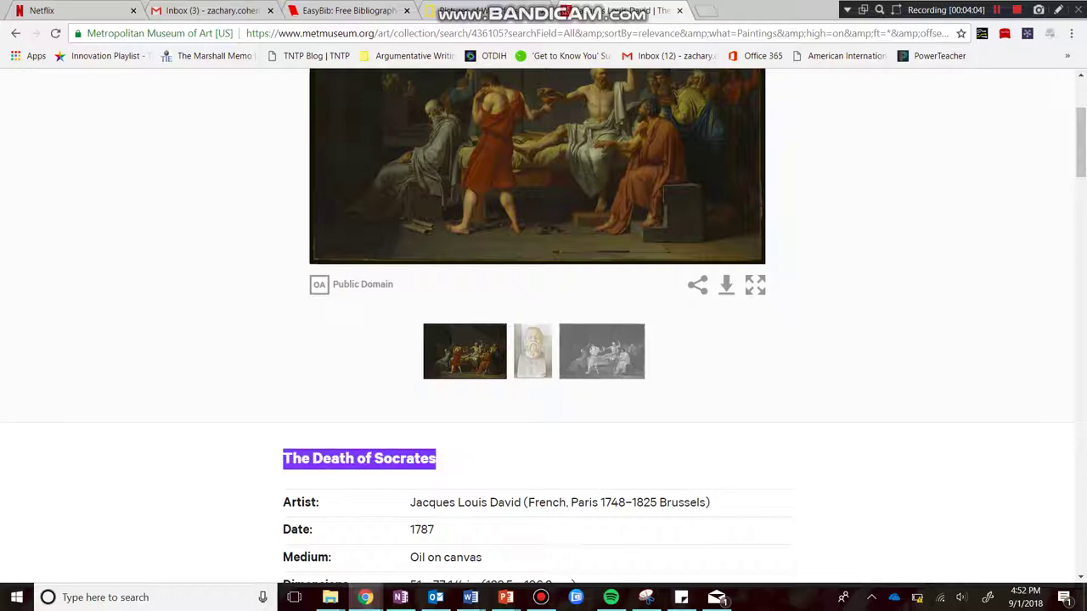
pyautogui.hotkey('ctrl', 'shift', 'Tab')
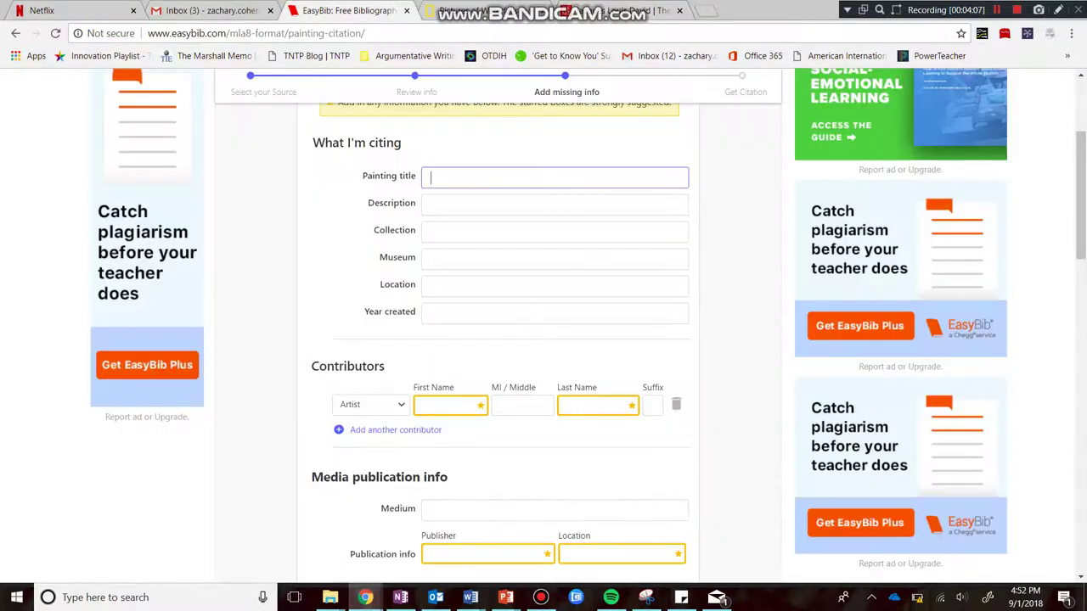
pyautogui.hotkey('ctrl', 'v')
# Step: Check the painting's details on the Met page for information to fill the citation's collection field
pyautogui.click(518, 232)
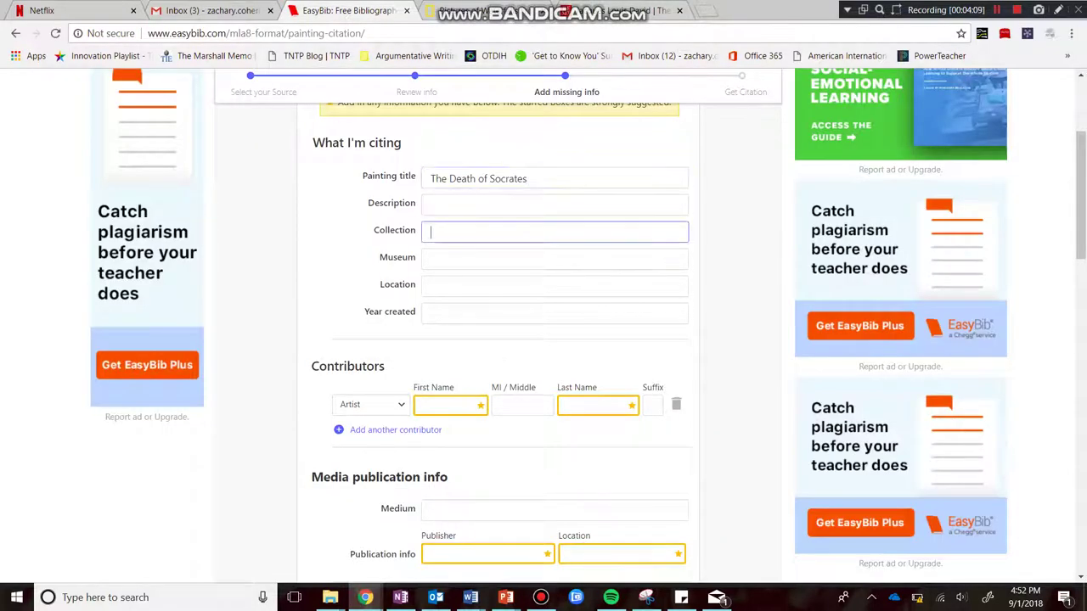
pyautogui.hotkey('ctrl', 'Tab')
pyautogui.scroll(-4, 543, 326)
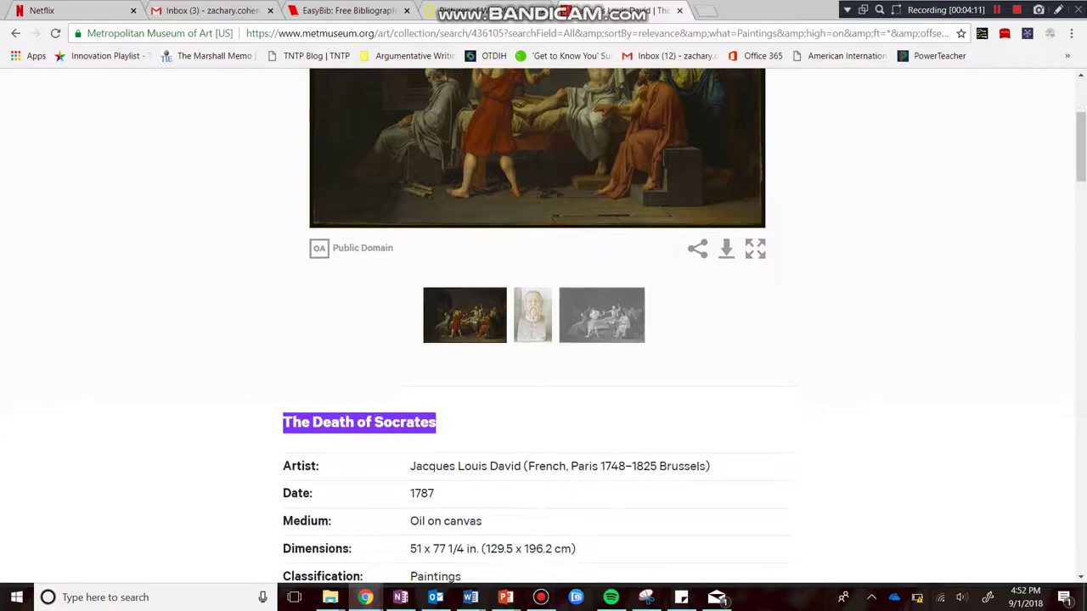
pyautogui.scroll(3, 543, 326)
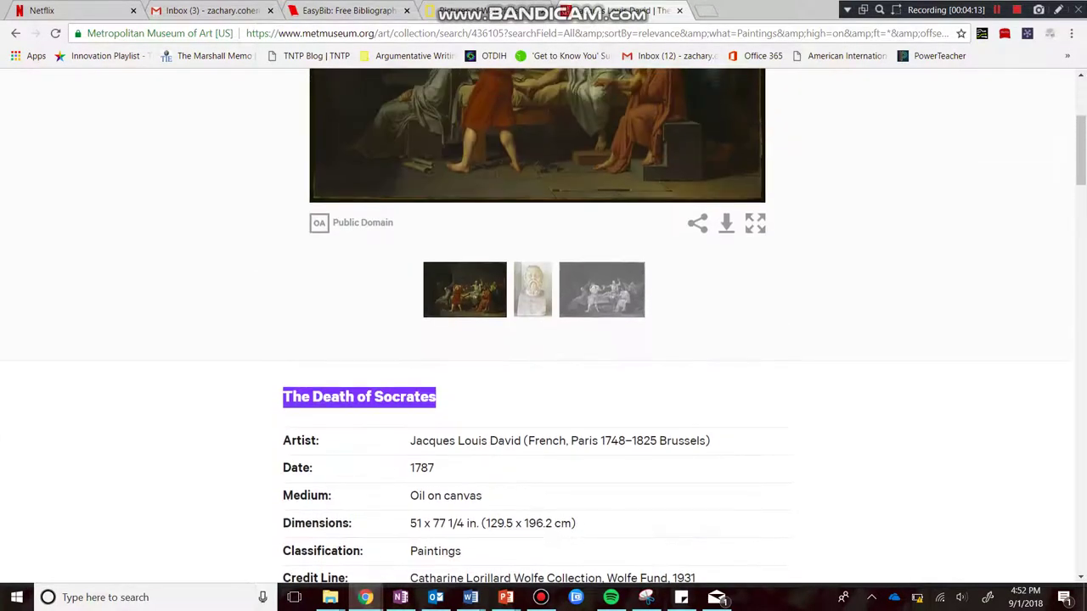
# Step: Fill in the museum as "The Metropolitan Museum of Art", copied from the Met page's copyright line, and the location as "New York City"
pyautogui.hotkey('ctrl', 'shift', 'Tab')
pyautogui.press('Tab')
pyautogui.write('The Me')
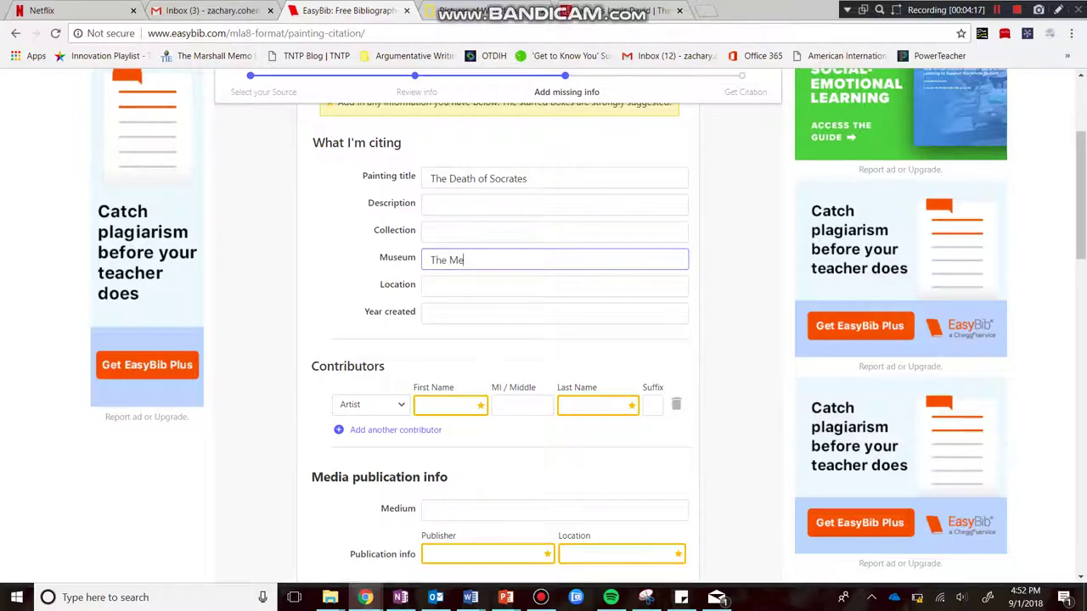
pyautogui.hotkey('ctrl', 'Tab')
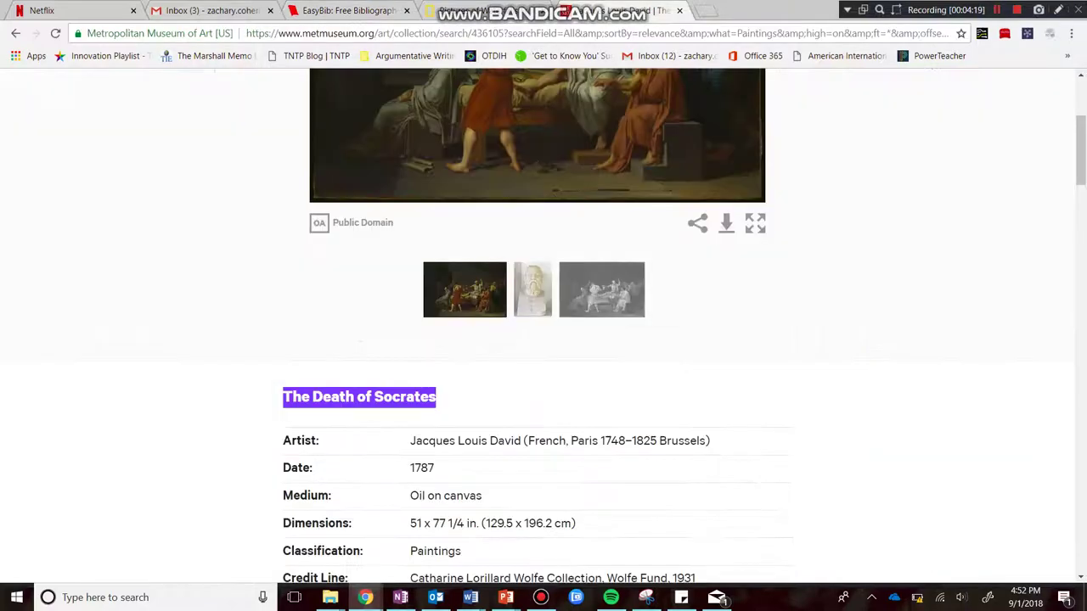
pyautogui.scroll(4, 544, 326)
pyautogui.scroll(-20, 543, 326)
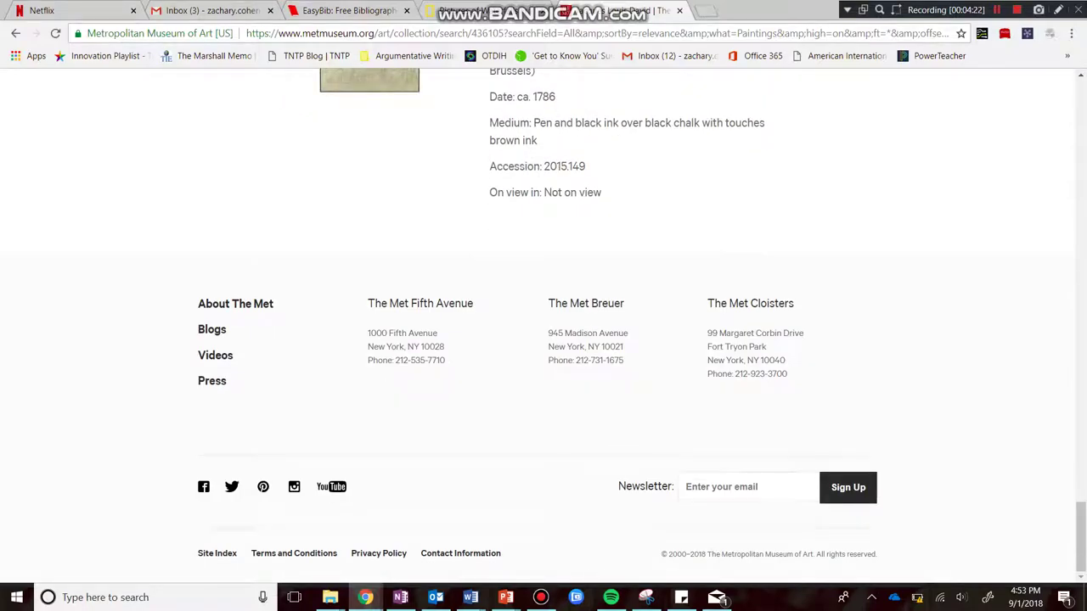
pyautogui.moveTo(707, 554); pyautogui.dragTo(812, 555)
pyautogui.hotkey('ctrl', 'c')
pyautogui.hotkey('ctrl', 'shift', 'Tab')
pyautogui.hotkey('ctrl', 'a')
pyautogui.hotkey('ctrl', 'v')
pyautogui.press('Tab')
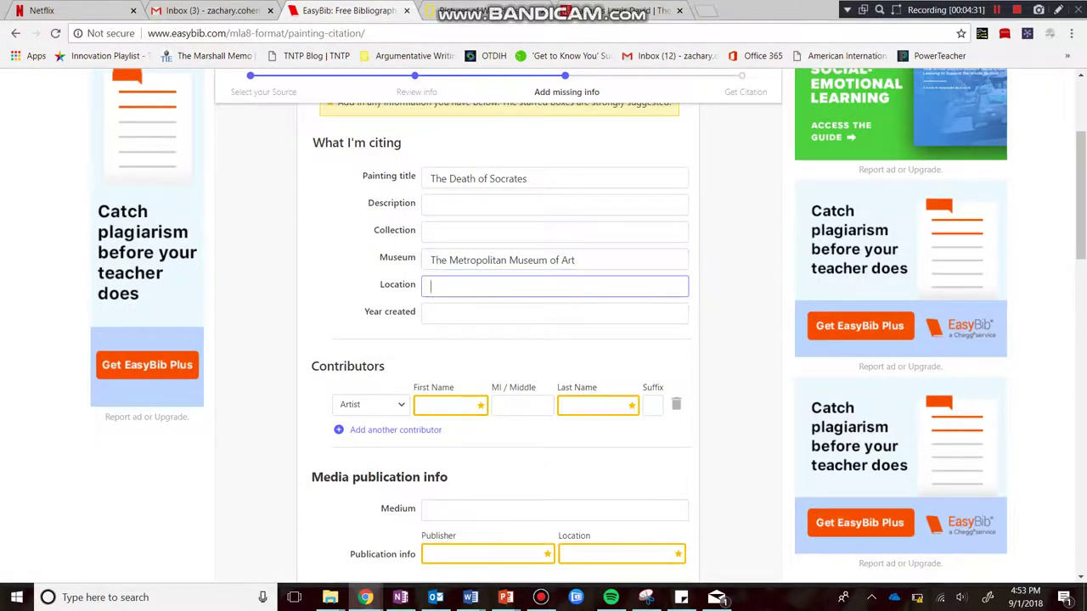
pyautogui.write('New York City')
pyautogui.press('Tab')
# Step: Copy the painting's date, 1787, from the Met page into the citation's year created field
pyautogui.hotkey('ctrl', 'Tab')
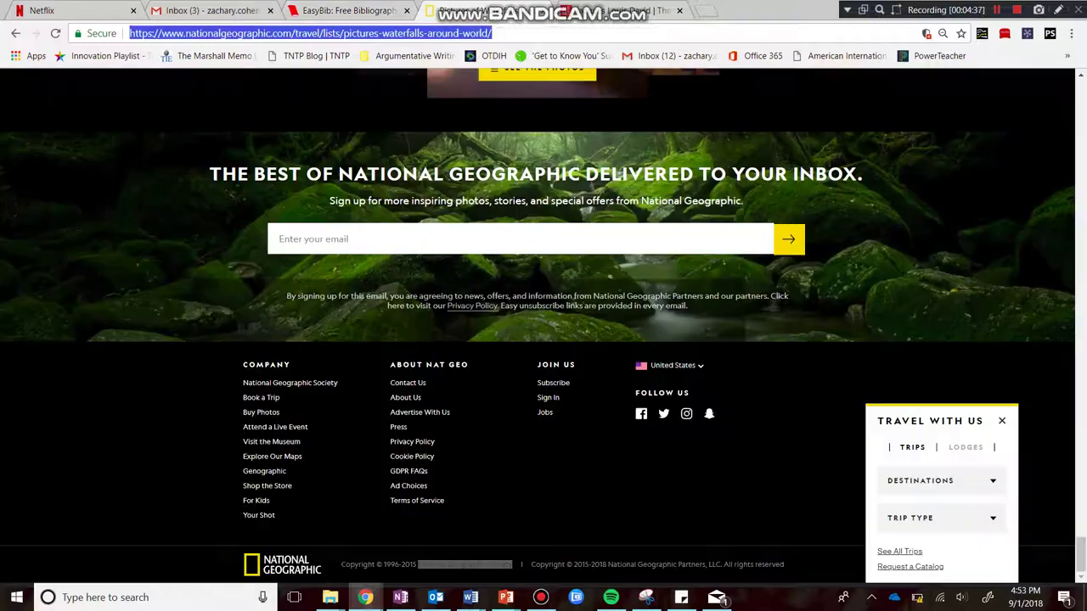
pyautogui.hotkey('ctrl', 'Tab')
pyautogui.scroll(20, 543, 339)
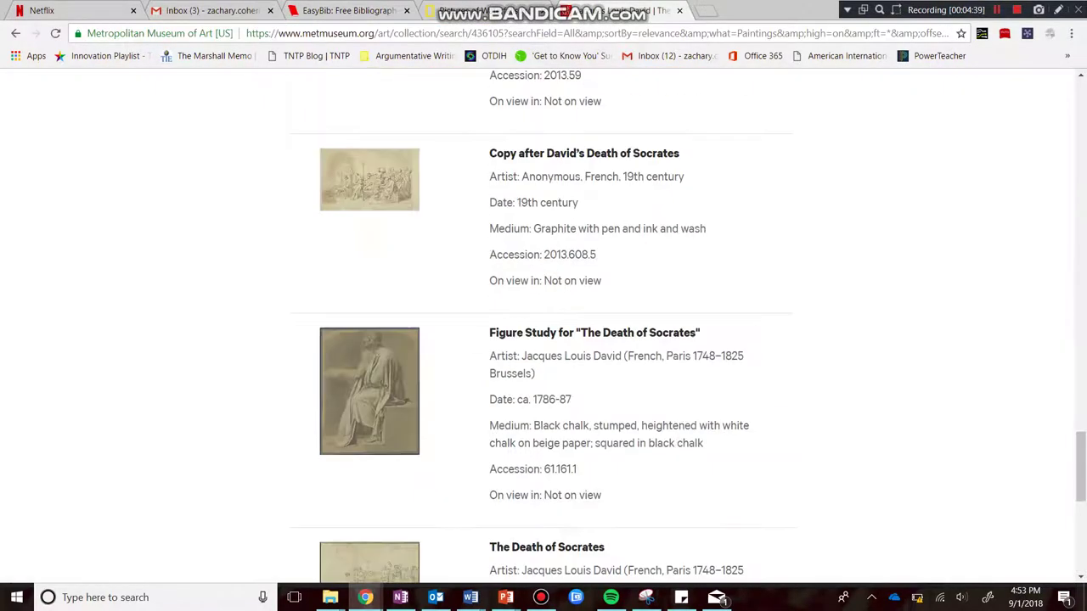
pyautogui.scroll(-5, 543, 339)
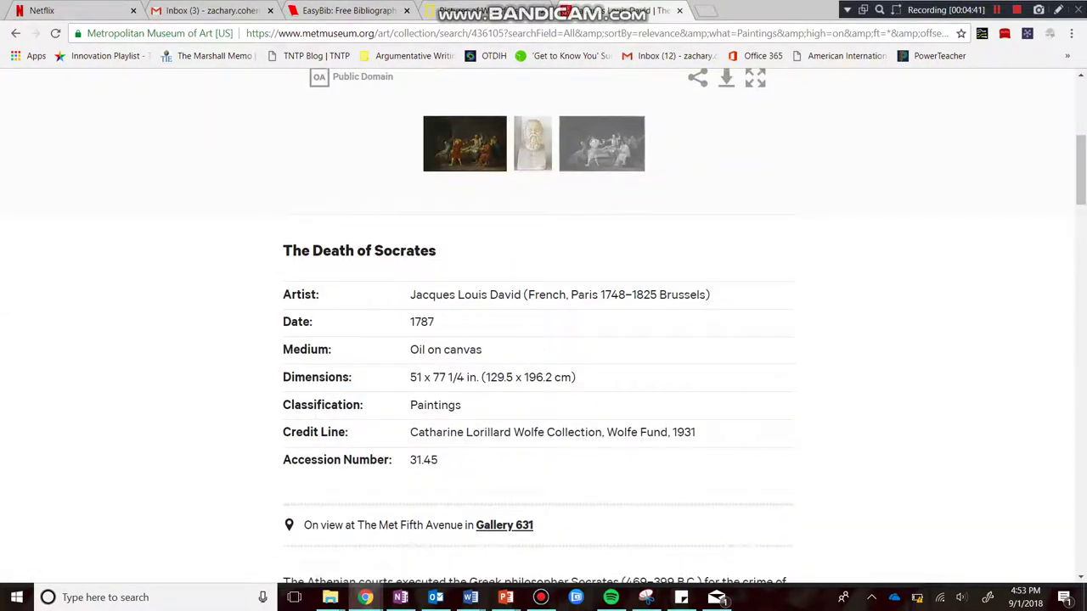
pyautogui.moveTo(434, 323); pyautogui.dragTo(410, 322)
pyautogui.hotkey('ctrl', 'c')
pyautogui.hotkey('ctrl', 'shift', 'Tab')
pyautogui.hotkey('ctrl', 'shift', 'Tab')
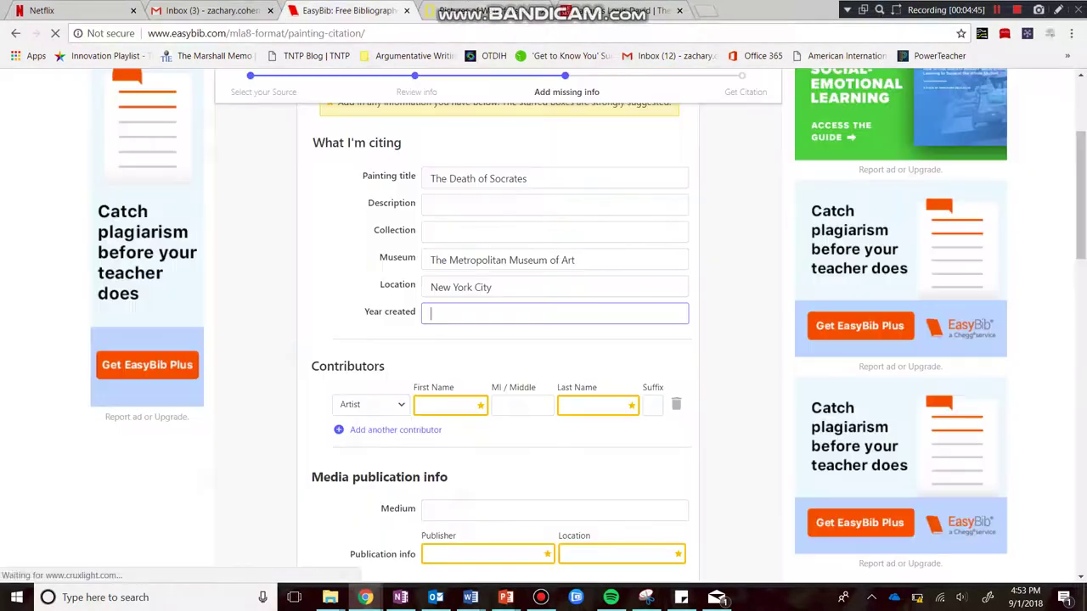
pyautogui.hotkey('ctrl', 'v')
# Step: Check the artist on the Met page and enter the contributor as first name Jaques, middle name Louis and last name David
pyautogui.scroll(-1, 543, 322)
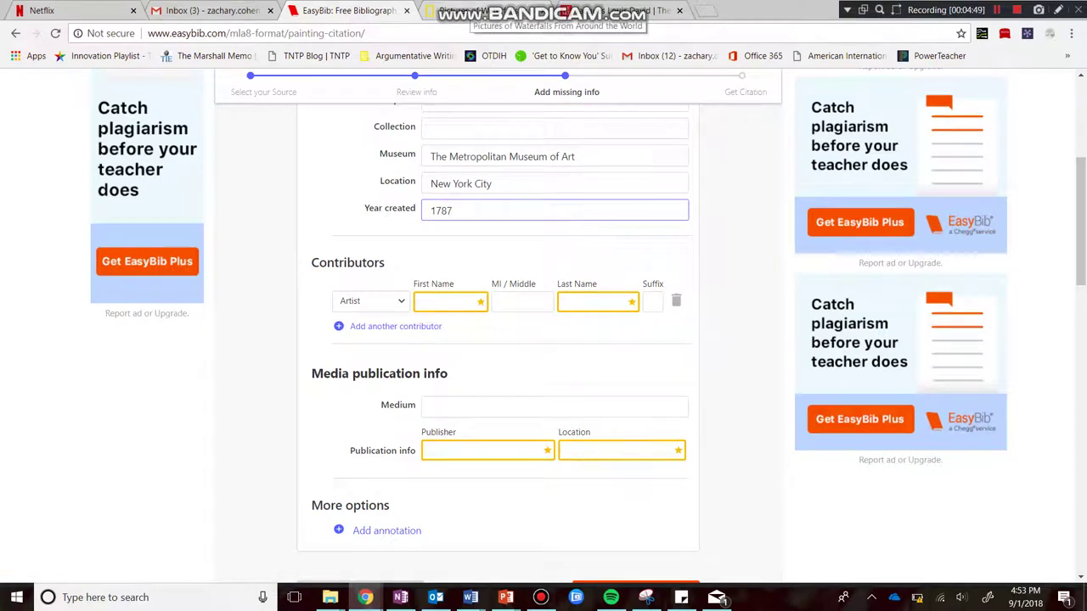
pyautogui.hotkey('ctrl', 'Tab')
pyautogui.hotkey('ctrl', 'Tab')
pyautogui.moveTo(410, 295); pyautogui.dragTo(520, 295)
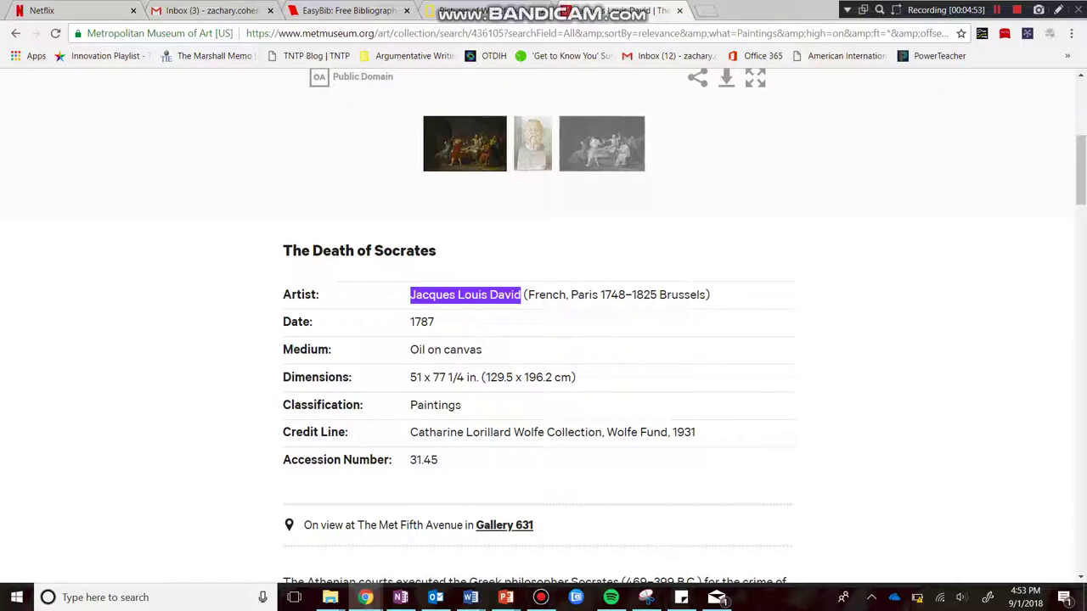
pyautogui.hotkey('ctrl', 'shift', 'Tab')
pyautogui.hotkey('ctrl', 'shift', 'Tab')
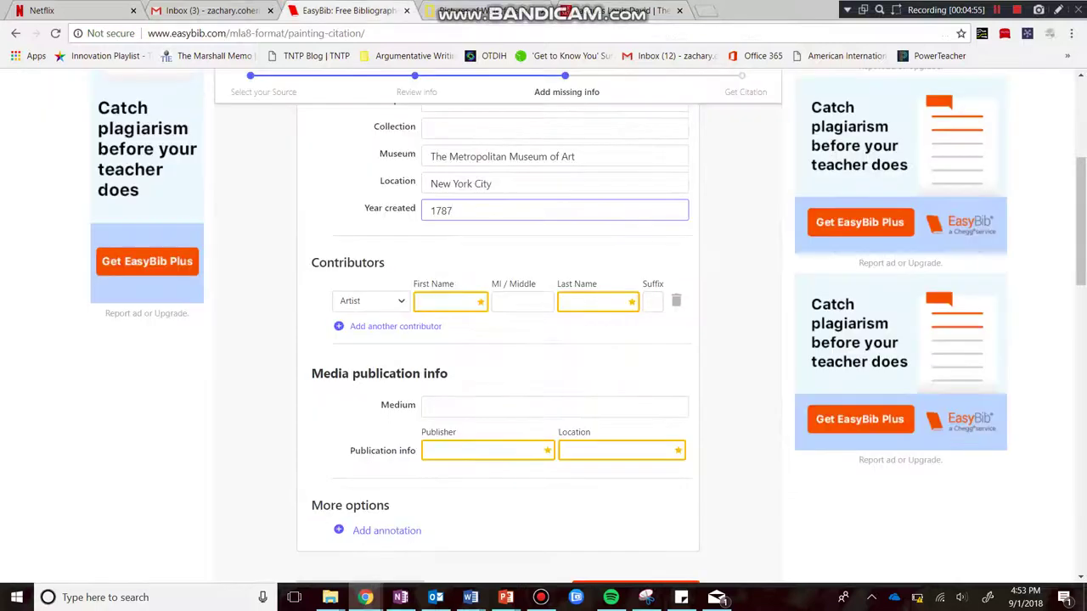
pyautogui.click(450, 303)
pyautogui.write('Jauq')
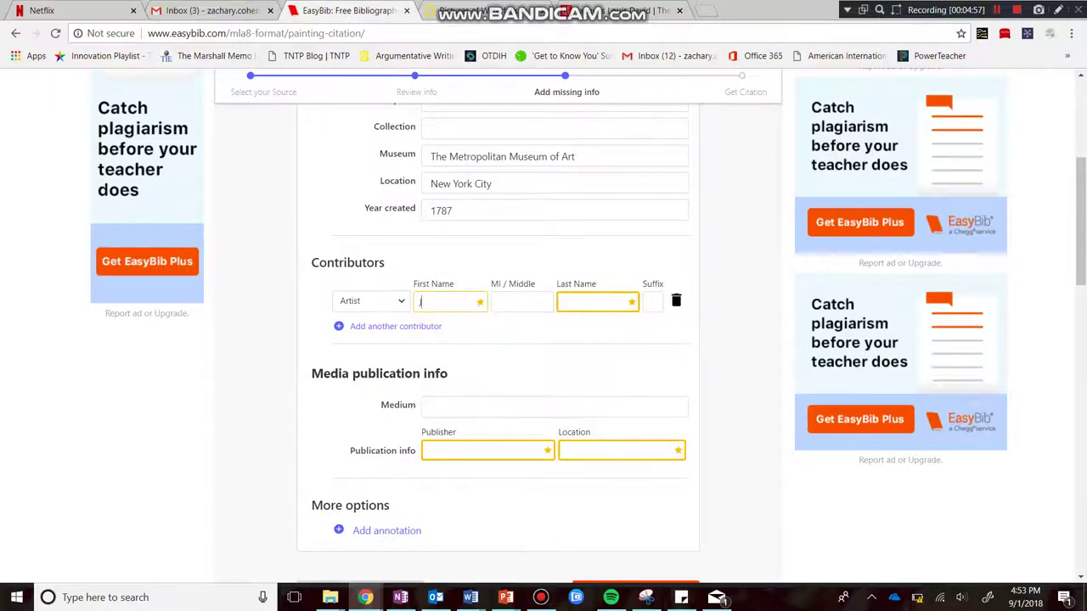
pyautogui.press('BackSpace')
pyautogui.press('BackSpace')
pyautogui.write('ques')
pyautogui.press('Tab')
pyautogui.write('Louis')
pyautogui.press('Tab')
pyautogui.write('David')
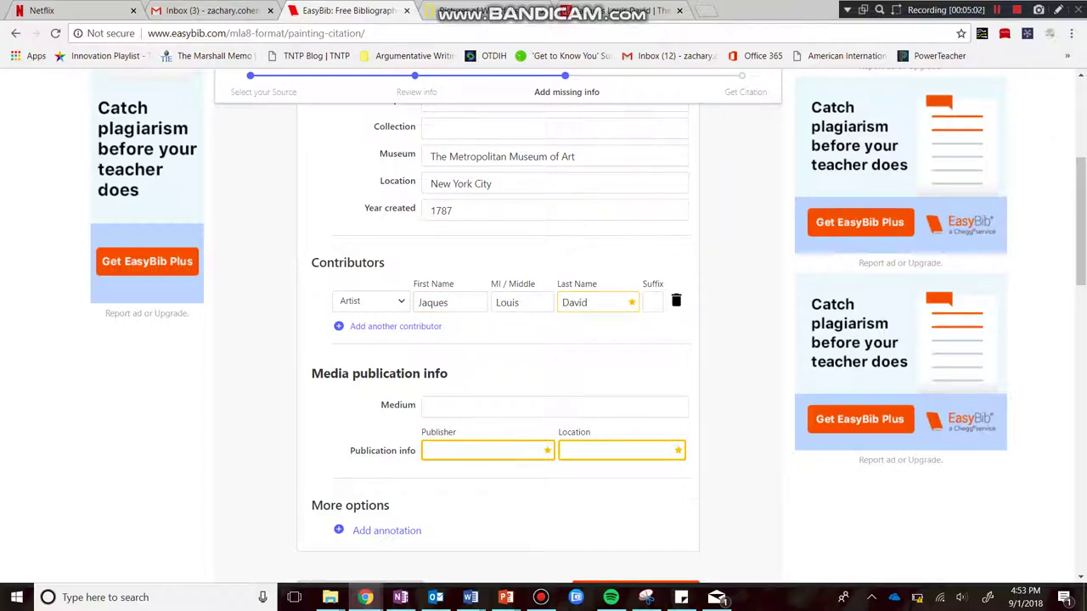
# Step: Copy the medium "Oil on canvas" from the Met page into the citation's medium field
pyautogui.scroll(-1, 554, 342)
pyautogui.click(555, 341)
pyautogui.click(618, 10)
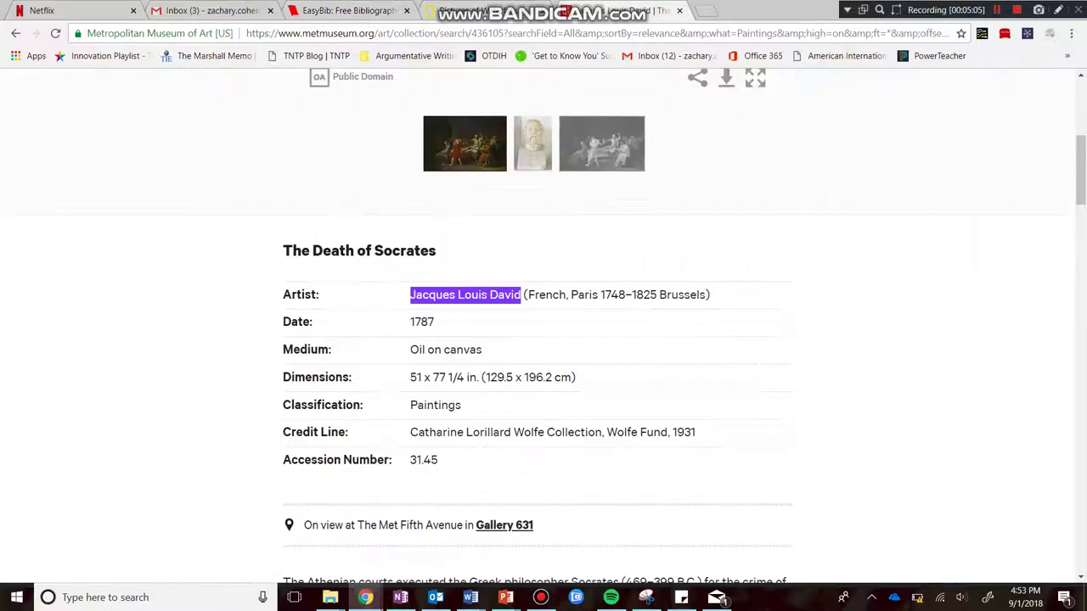
pyautogui.scroll(-1, 482, 339)
pyautogui.moveTo(483, 308); pyautogui.dragTo(409, 307)
pyautogui.hotkey('ctrl', 'c')
pyautogui.hotkey('ctrl', 'shift', 'Tab')
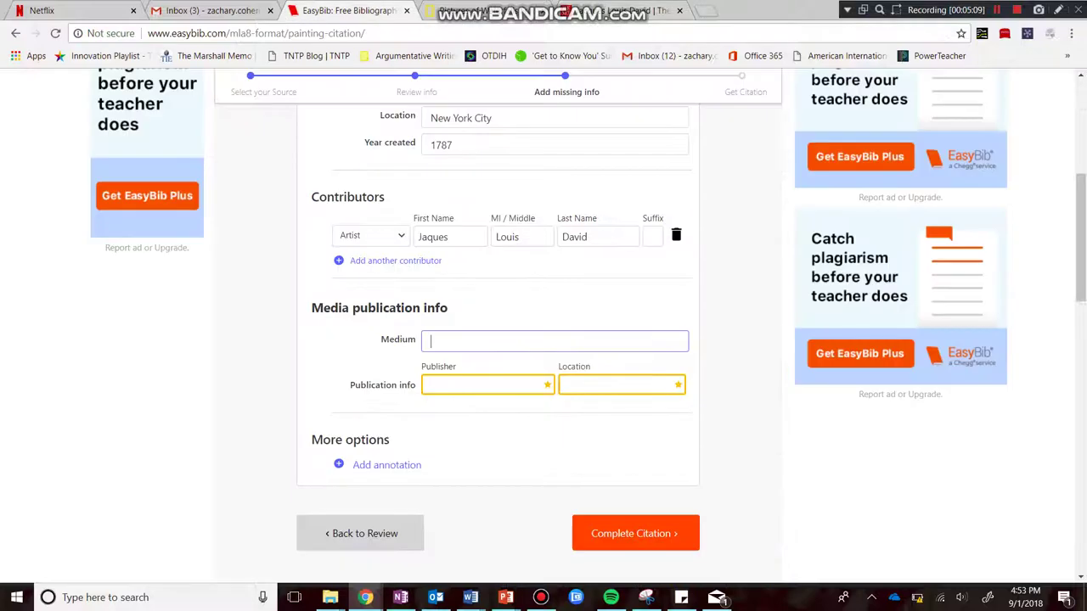
pyautogui.hotkey('ctrl', 'v')
# Step: Change the painting citation from Seen to the Website format to replace the media publication fields with website ones
pyautogui.press('Tab')
pyautogui.hotkey('ctrl', 'Tab')
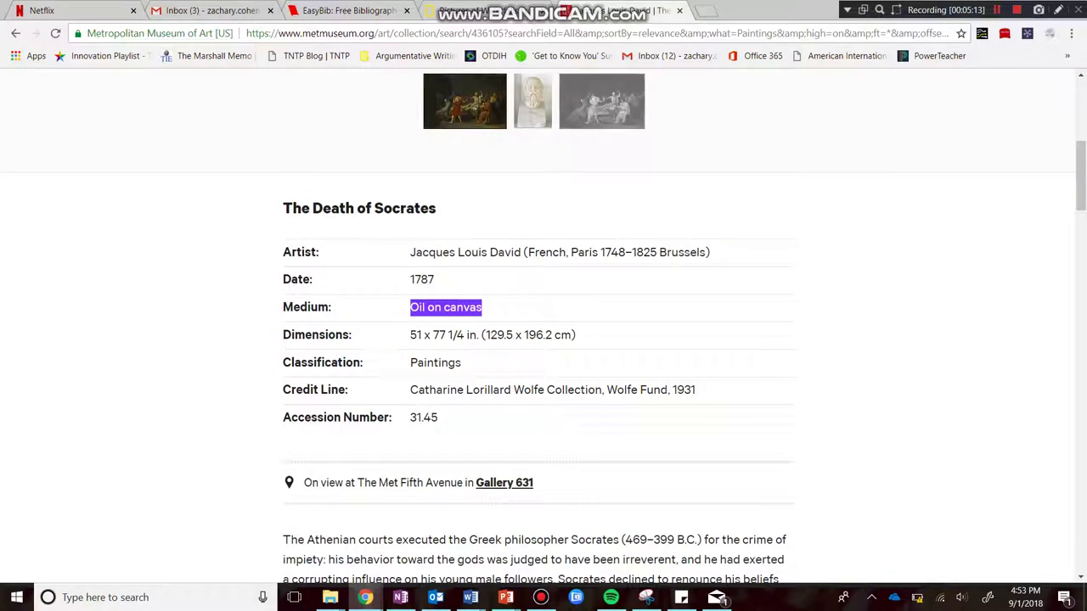
pyautogui.click(360, 10)
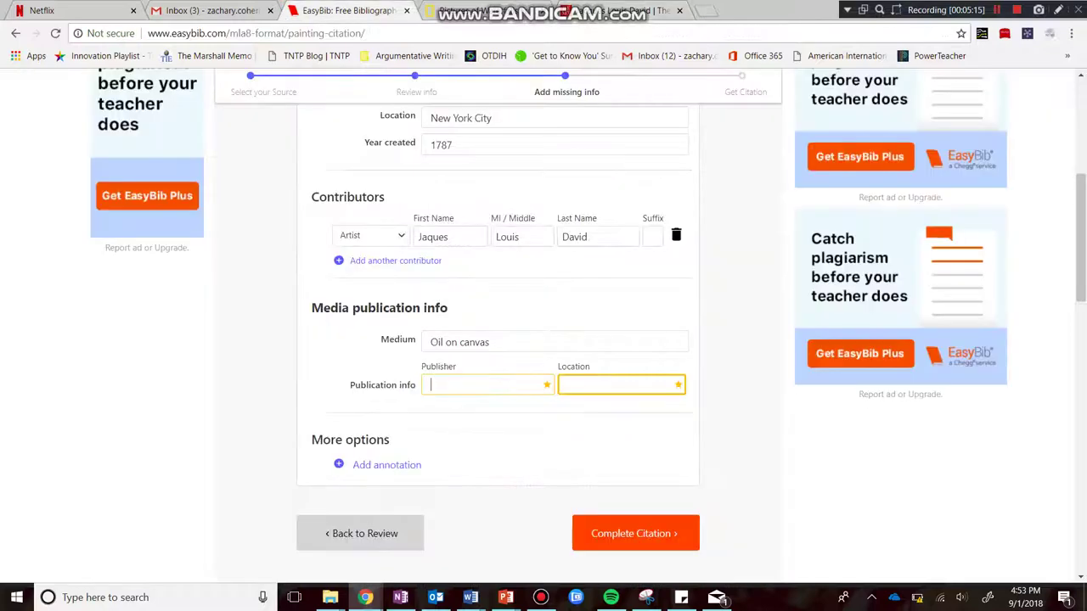
pyautogui.click(622, 384)
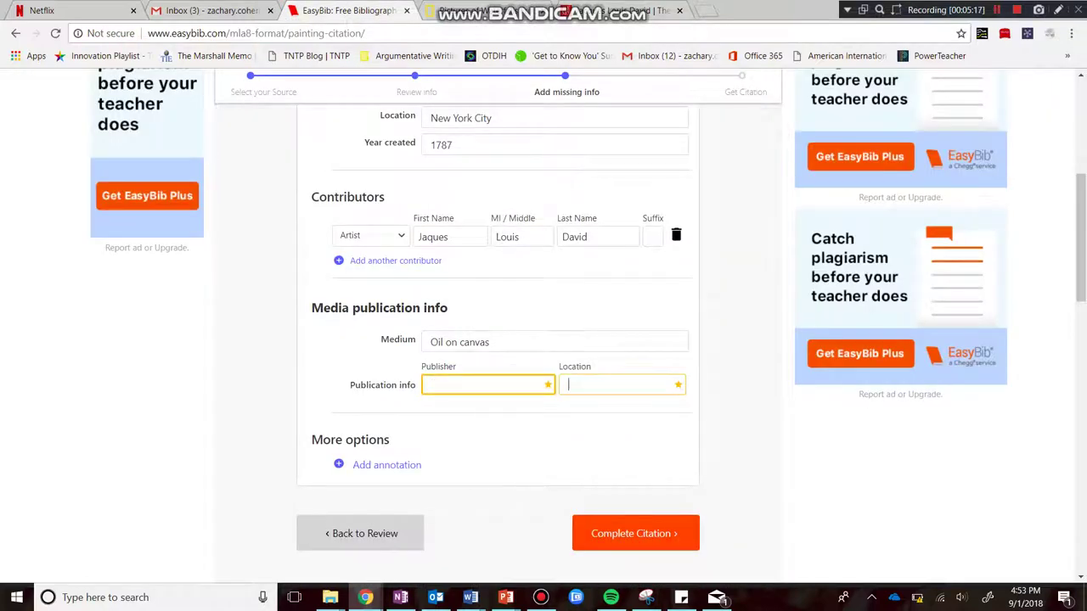
pyautogui.scroll(4, 544, 323)
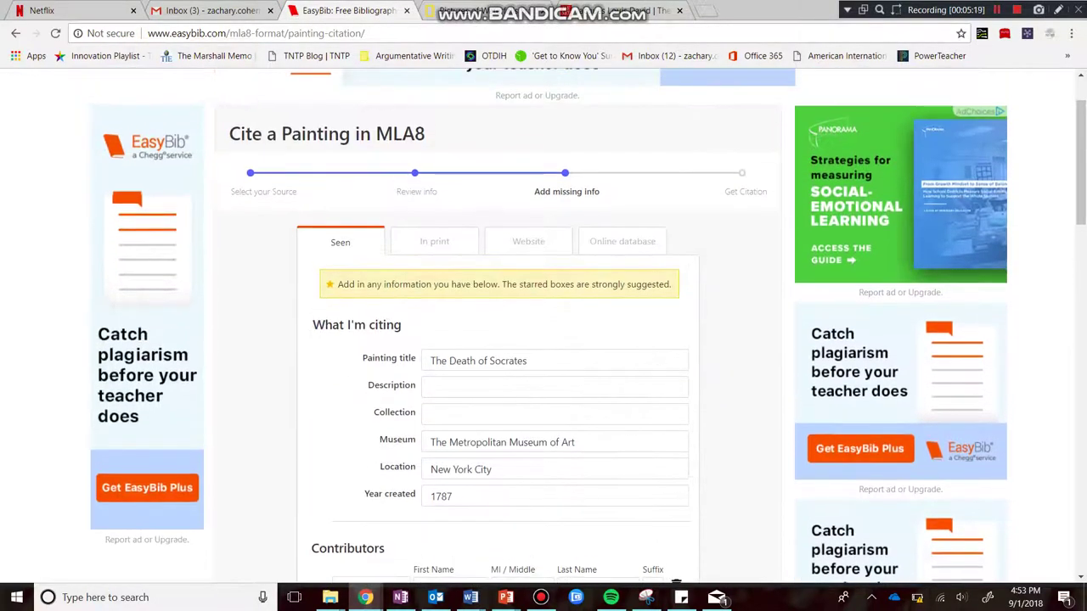
pyautogui.click(528, 242)
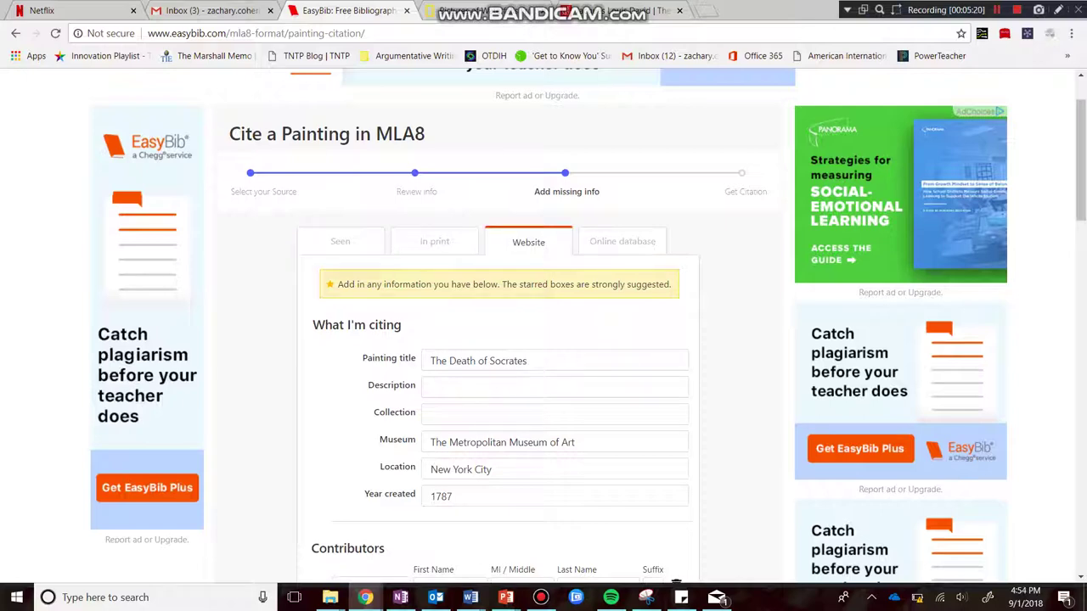
pyautogui.scroll(-5, 544, 340)
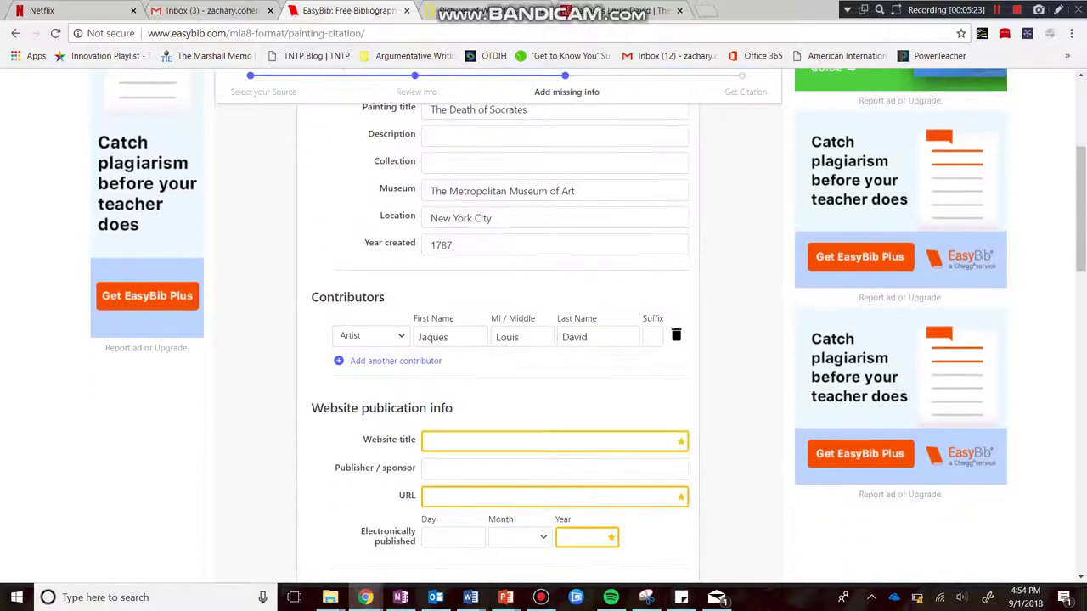
# Step: Set the website title in the website publication info to "The Met"
pyautogui.click(431, 290)
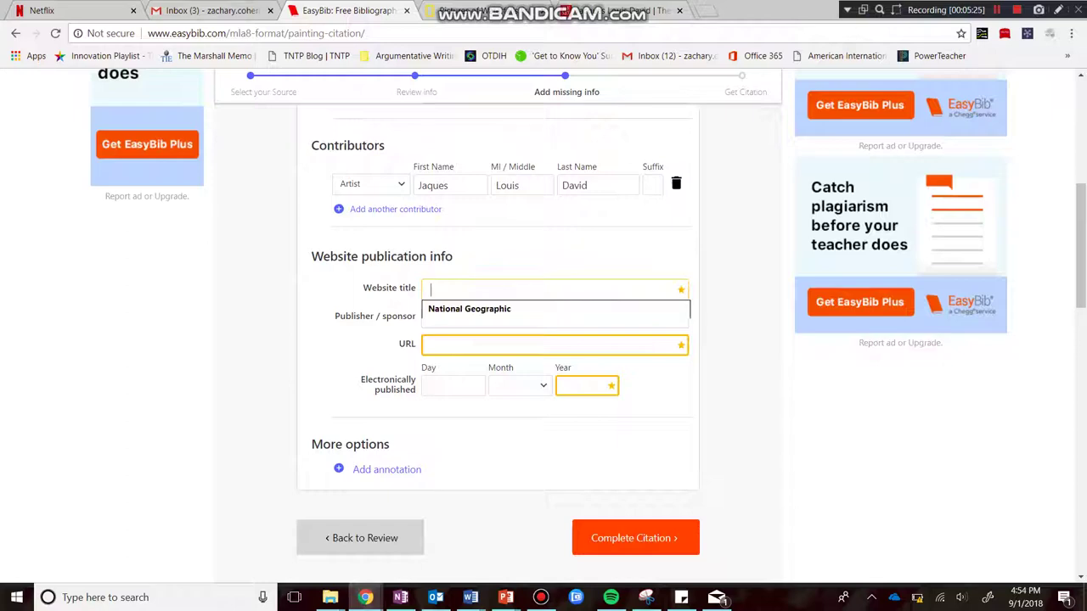
pyautogui.click(623, 11)
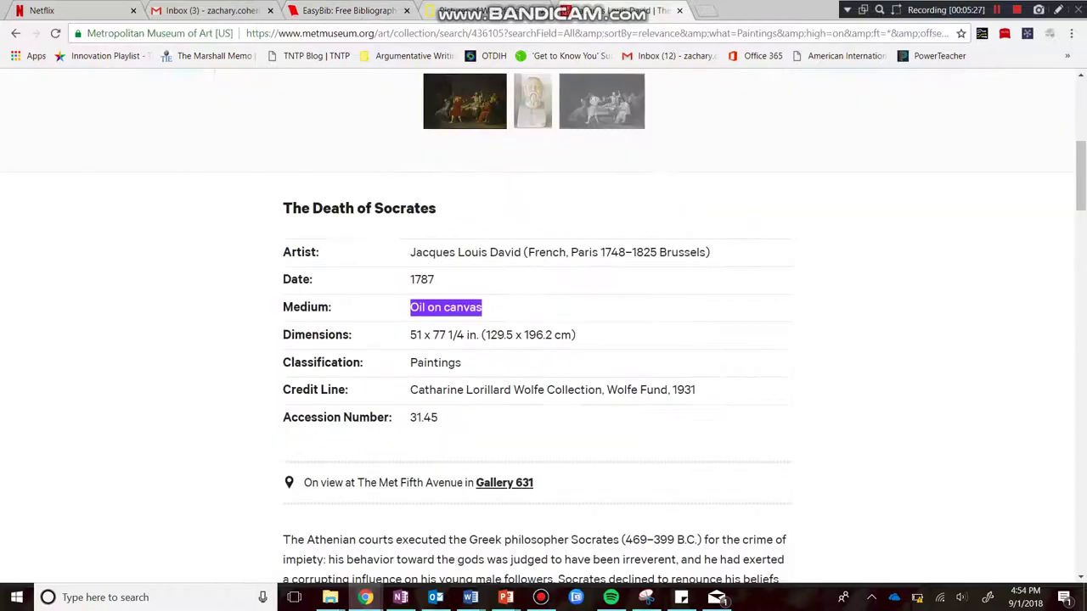
pyautogui.click(365, 11)
pyautogui.write('The Met')
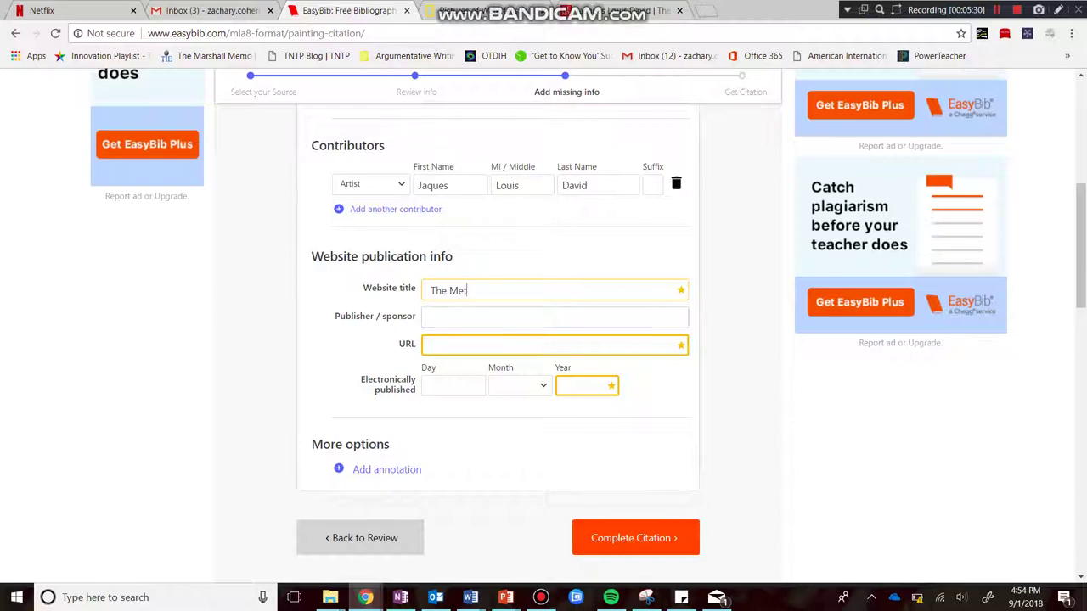
# Step: Fill in the publisher / sponsor as "The Metropolitan Museum of Art", copied from the Met page's copyright line
pyautogui.press('Tab')
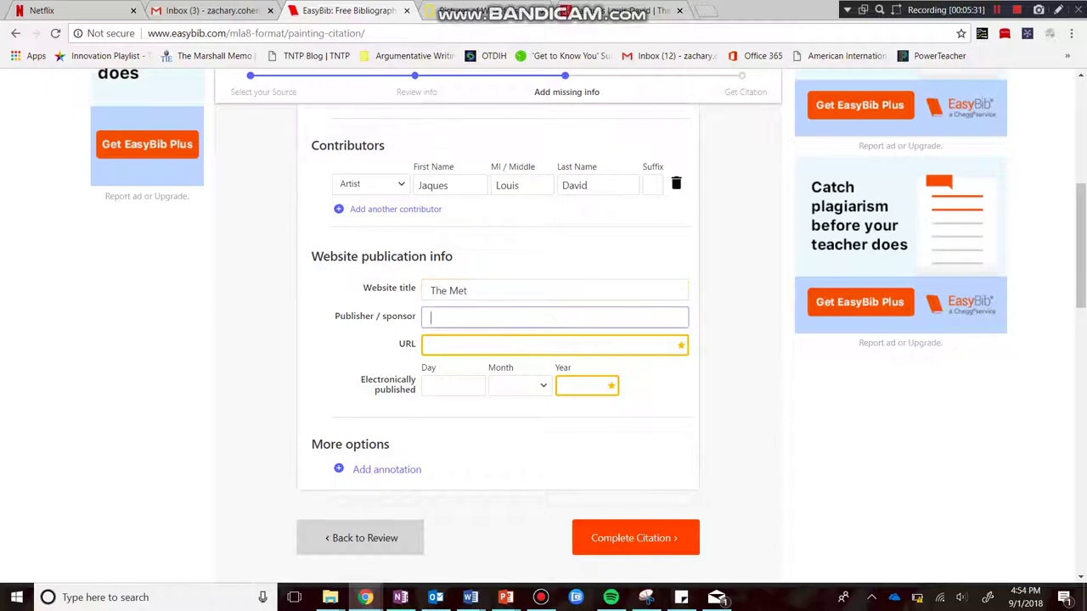
pyautogui.hotkey('ctrl', 'Tab')
pyautogui.scroll(-5, 544, 322)
pyautogui.scroll(-6, 543, 322)
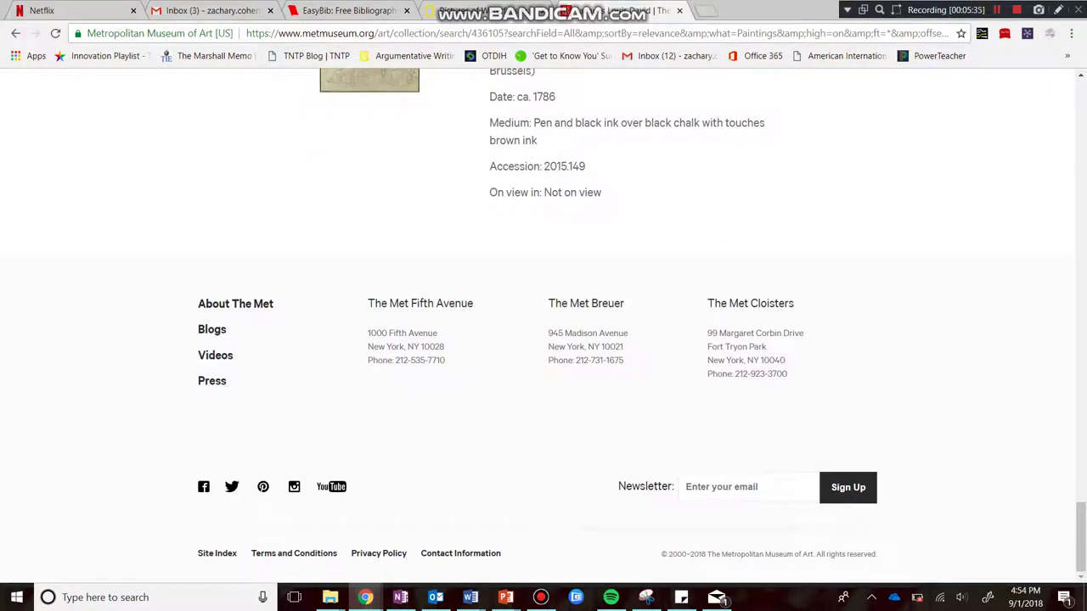
pyautogui.moveTo(707, 553); pyautogui.dragTo(815, 554)
pyautogui.hotkey('ctrl', 'c')
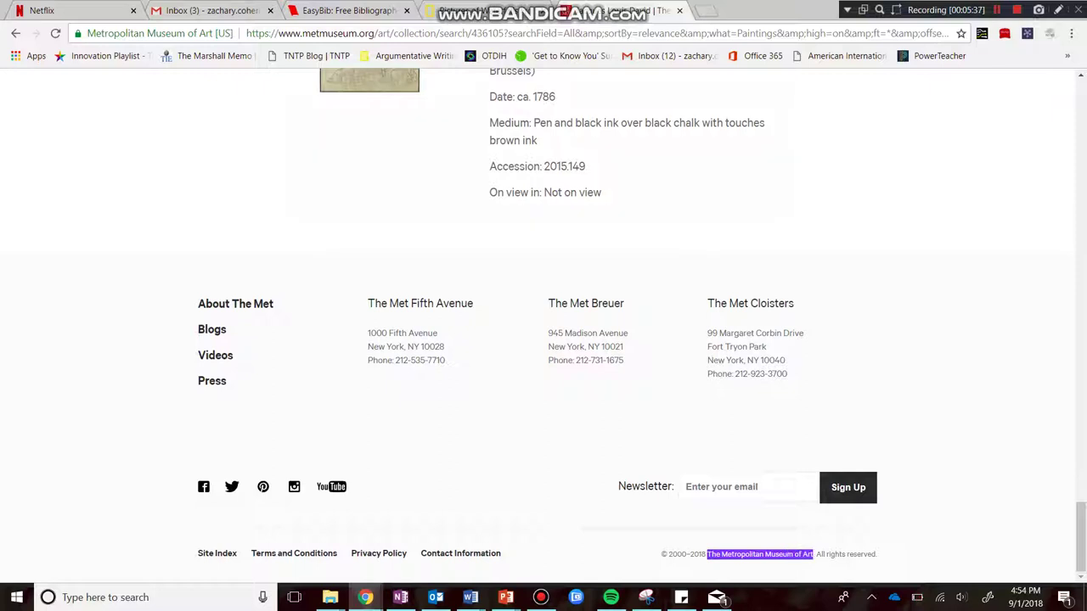
pyautogui.hotkey('ctrl', 'shift', 'Tab')
pyautogui.hotkey('ctrl', 'v')
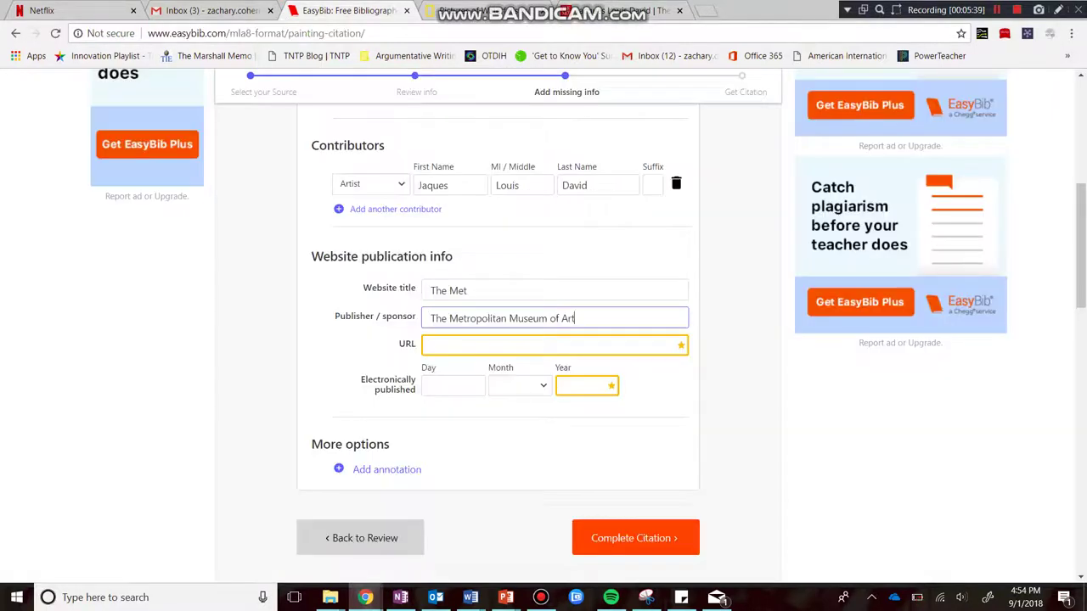
# Step: Copy the Met page's full web address into the citation's URL field
pyautogui.press('Tab')
pyautogui.hotkey('ctrl', 'Tab')
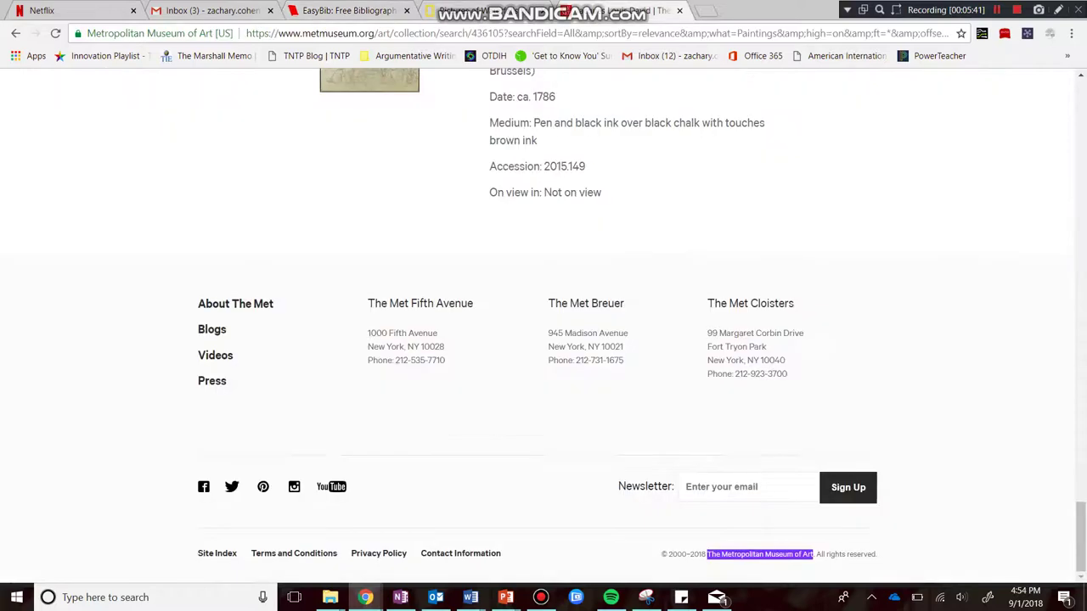
pyautogui.hotkey('ctrl', 'l')
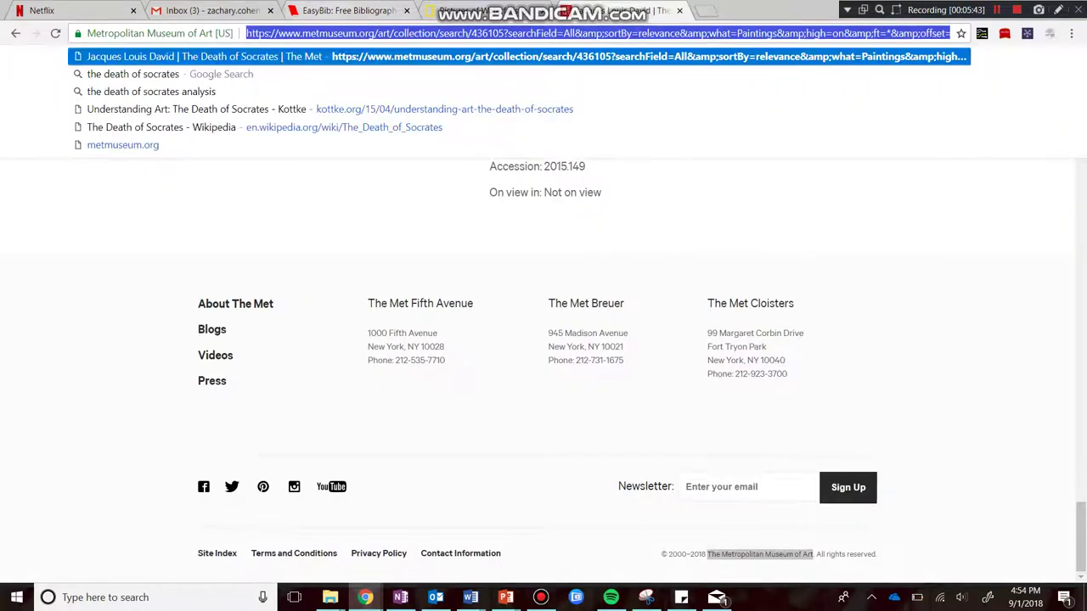
pyautogui.hotkey('ctrl', 'c')
pyautogui.hotkey('ctrl', 'shift', 'Tab')
pyautogui.hotkey('ctrl', 'v')
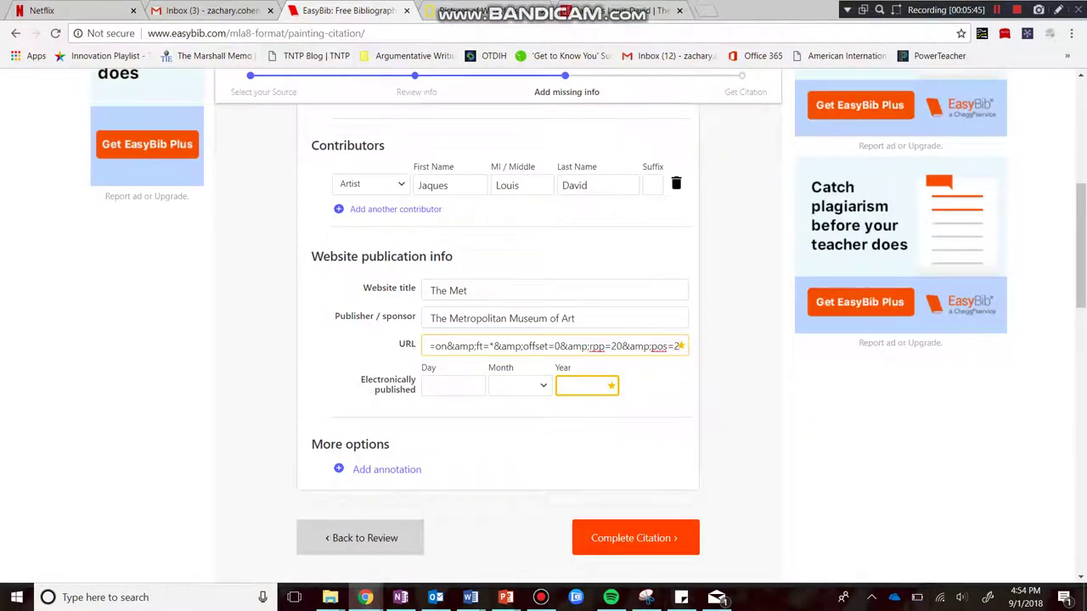
pyautogui.press('Tab')
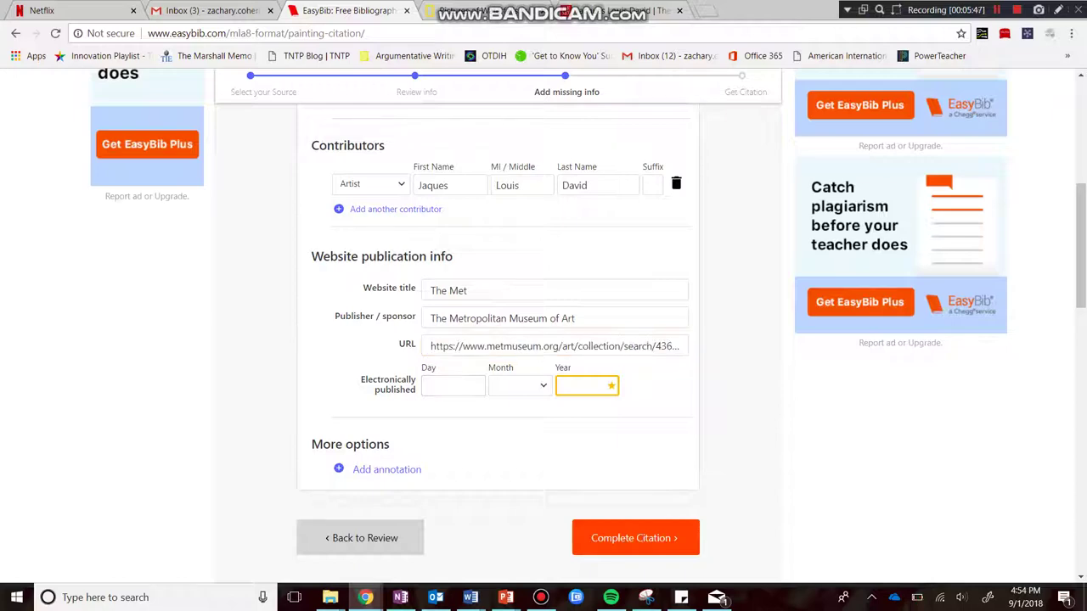
# Step: Review the filled-in fields, complete the painting citation and select its full text in the citation list
pyautogui.scroll(5, 498, 339)
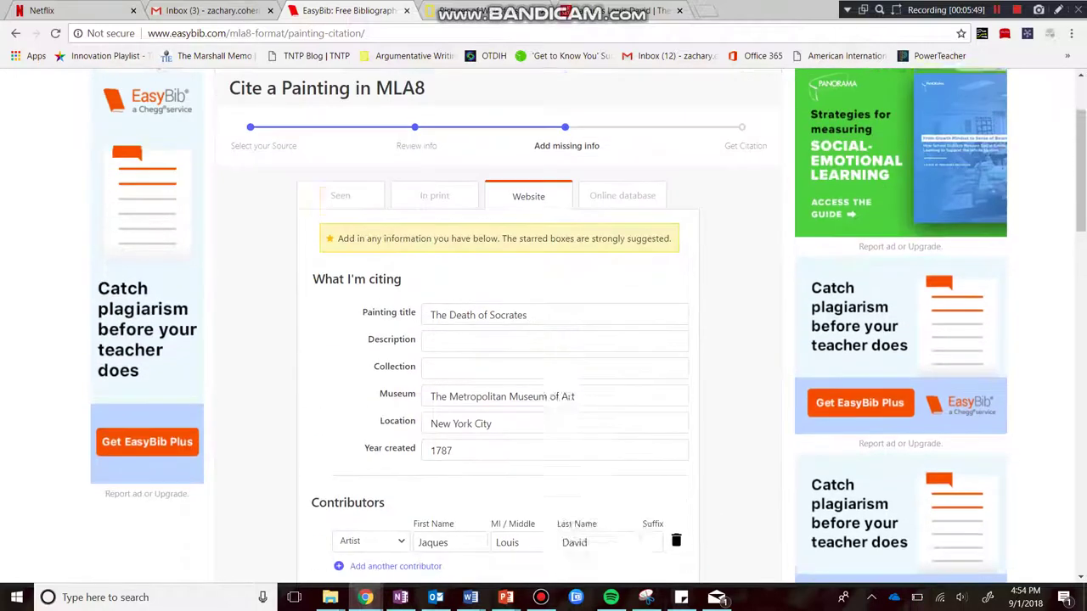
pyautogui.scroll(-5, 497, 340)
pyautogui.scroll(-2, 497, 340)
pyautogui.click(635, 439)
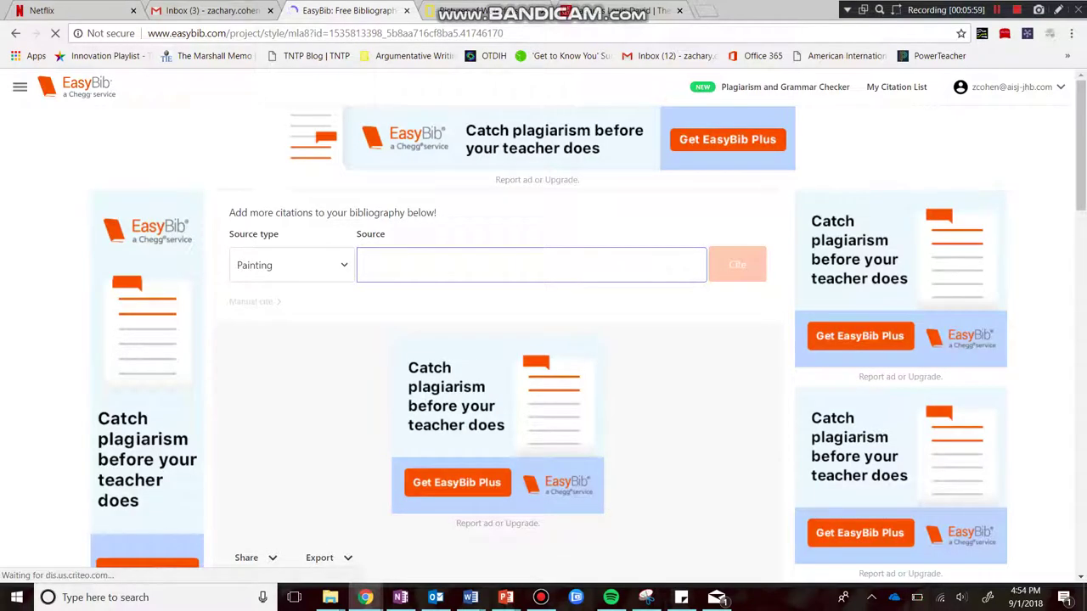
pyautogui.scroll(-5, 543, 340)
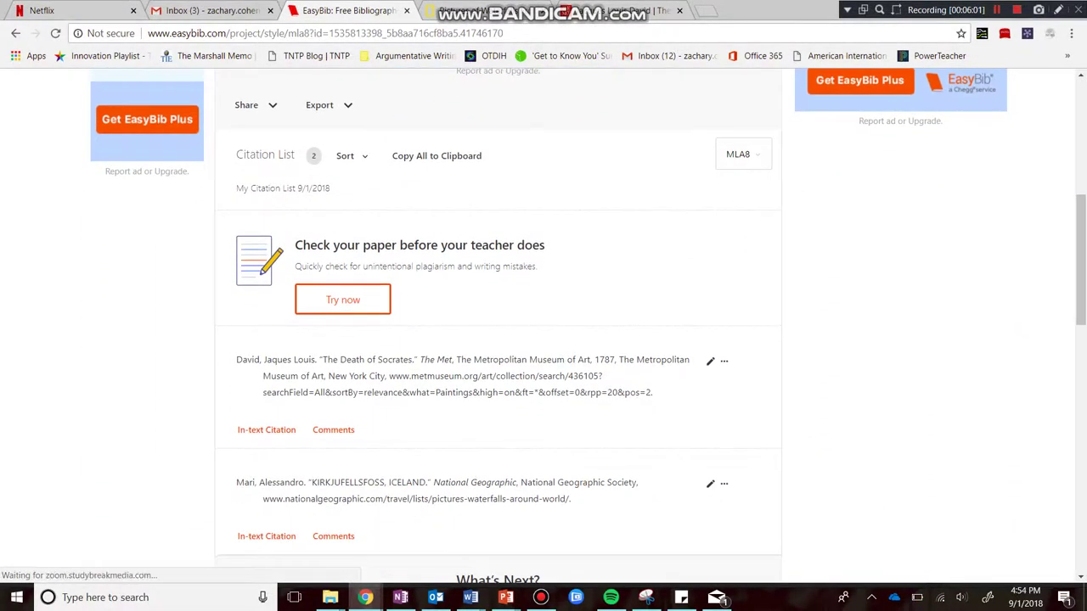
pyautogui.moveTo(652, 393); pyautogui.dragTo(236, 360)
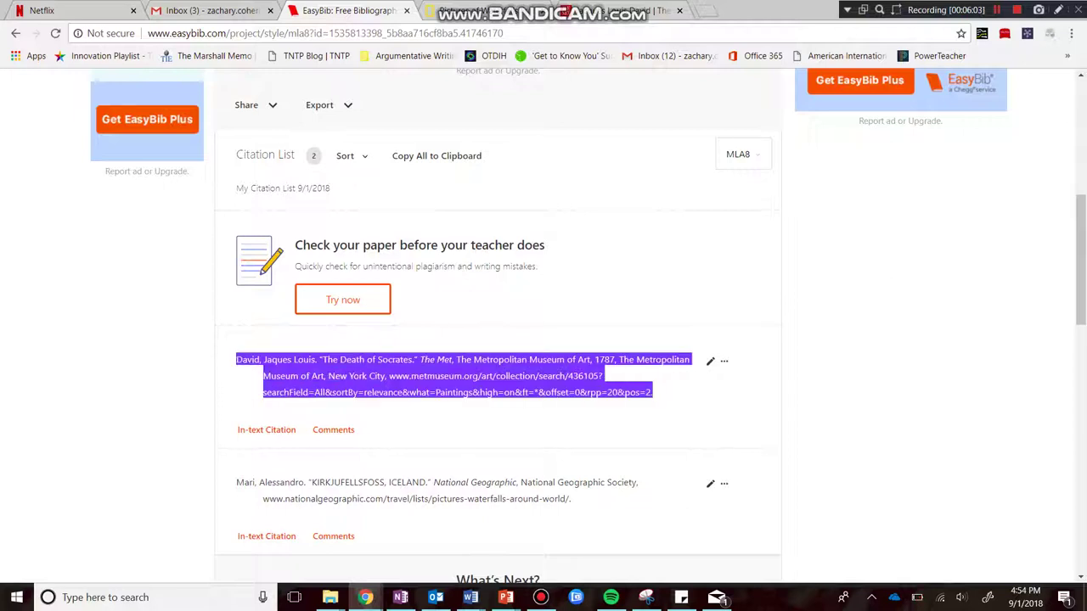